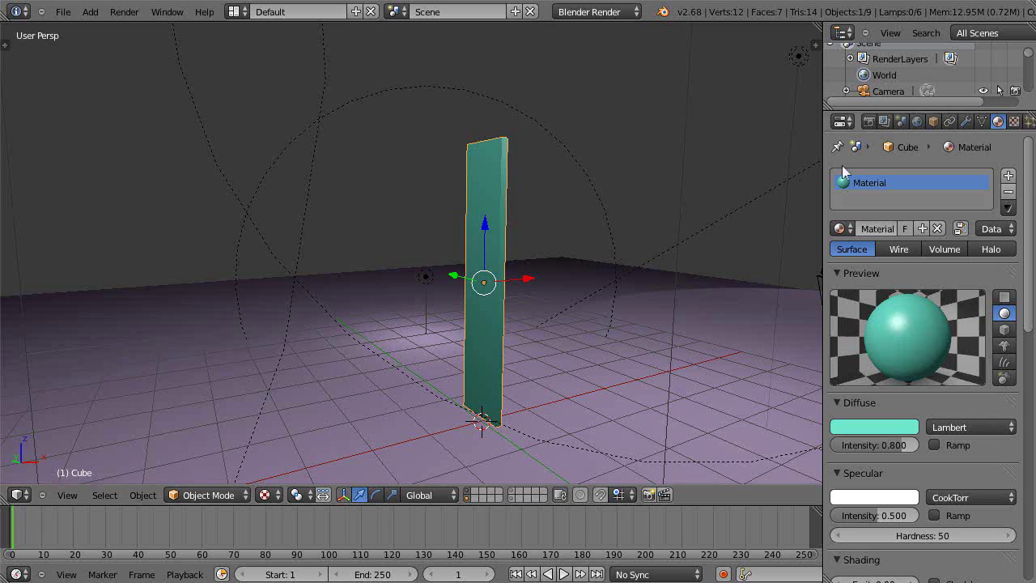
Enter Edit Mode on the tall plank and add six evenly spaced horizontal loop cuts along its height.
click(980, 122)
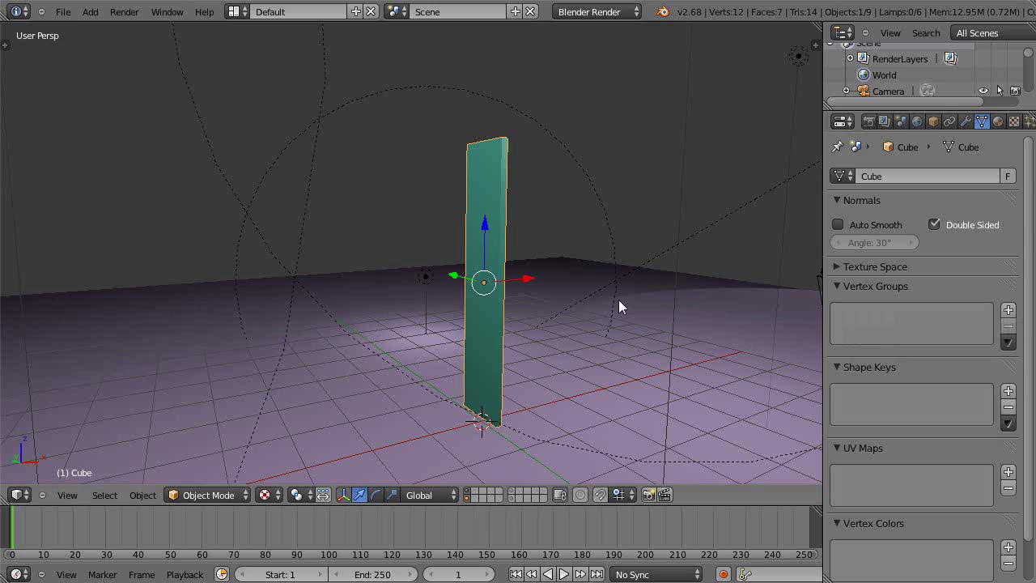
key(Tab)
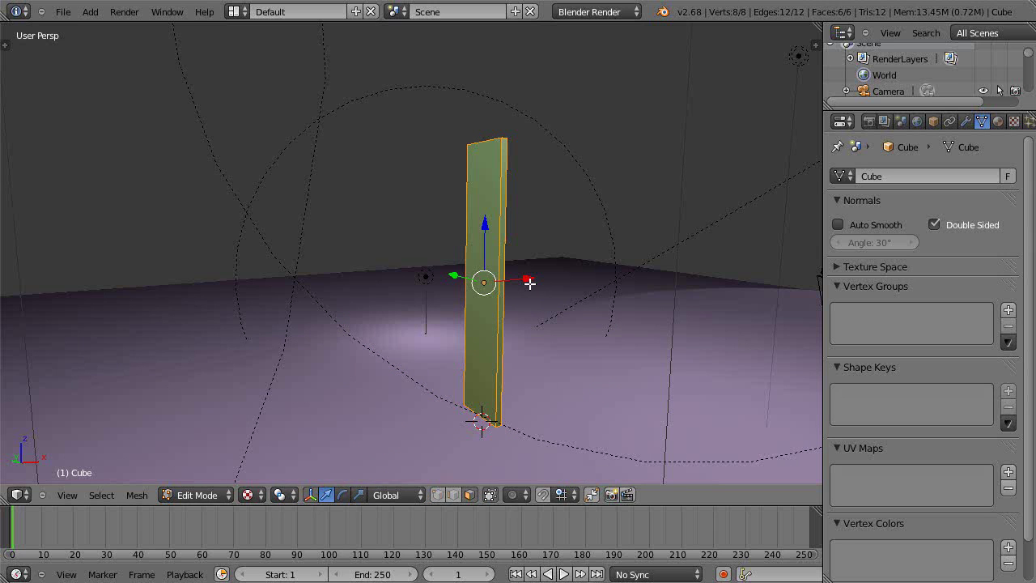
key(ctrl+r)
scroll(520, 283, up, 4)
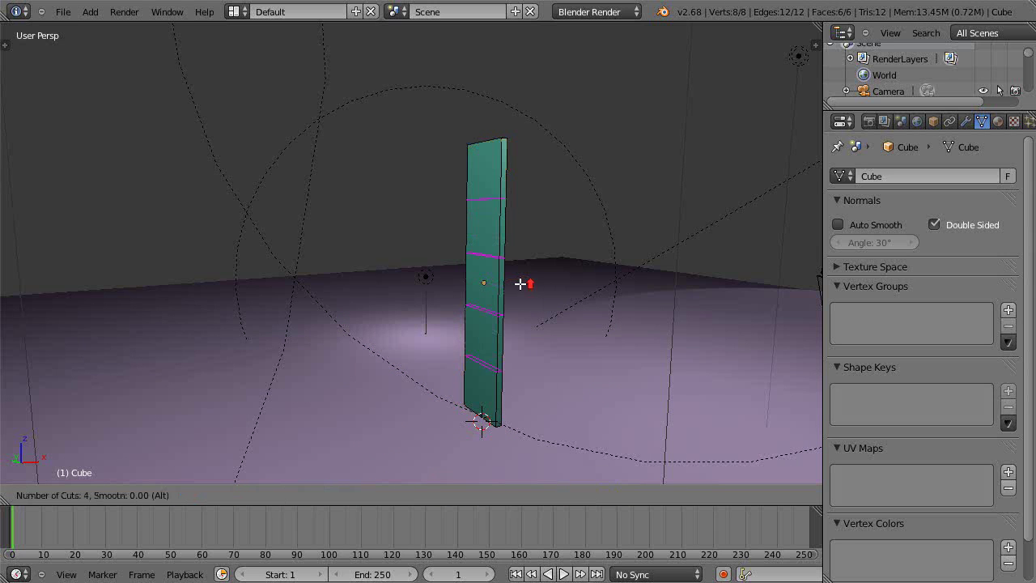
click(520, 284)
right_click(520, 283)
scroll(582, 321, up, 3)
scroll(582, 321, down, 4)
mouse_move(582, 319)
middle_down()
mouse_move(599, 317)
mouse_move(575, 315)
middle_up()
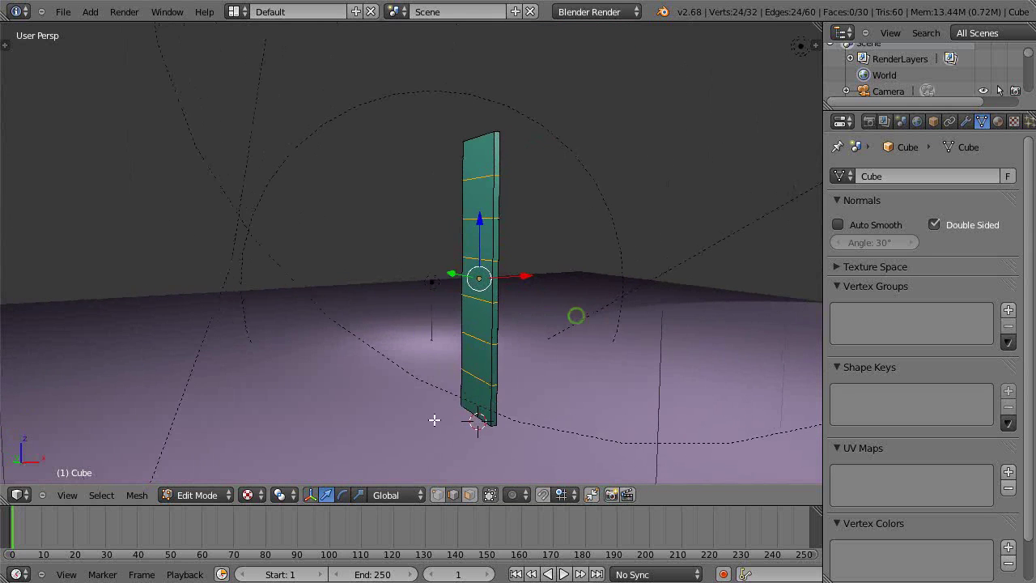
Select the plank's third front face from the bottom and assign it to a new vertex group with weight 0.5.
click(469, 494)
right_click(481, 278)
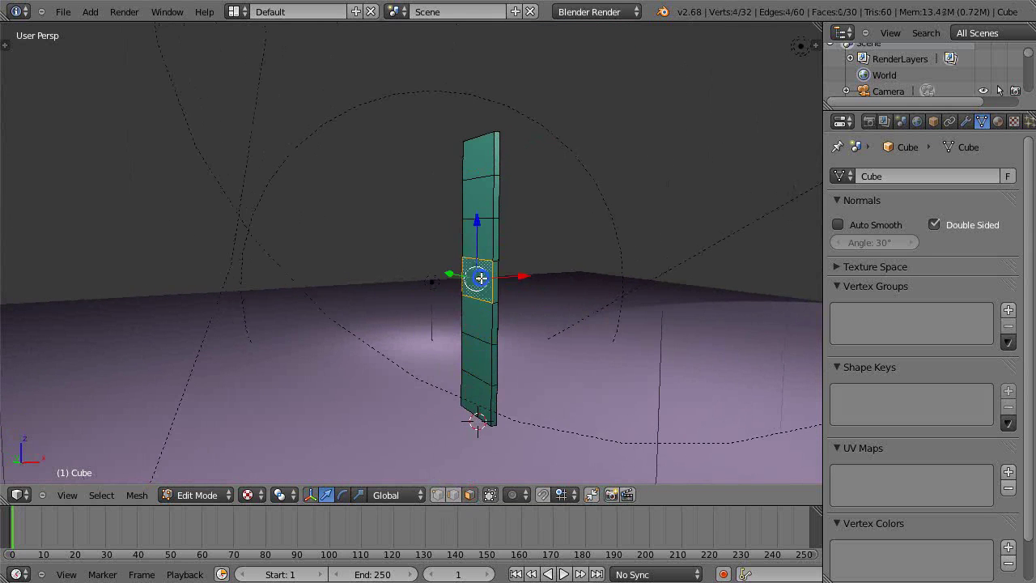
right_click(472, 324)
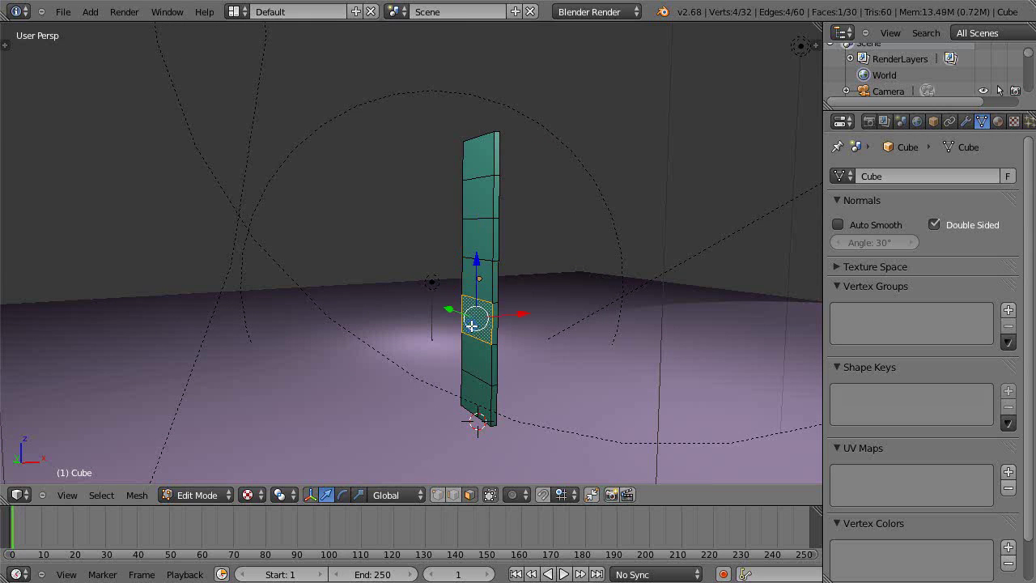
click(1007, 309)
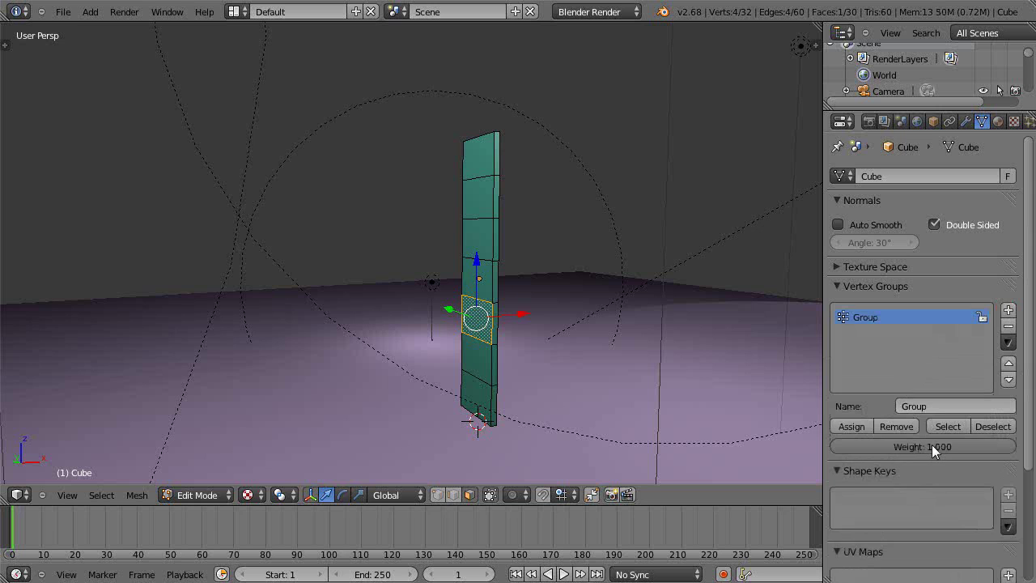
click(931, 444)
text(0.5)
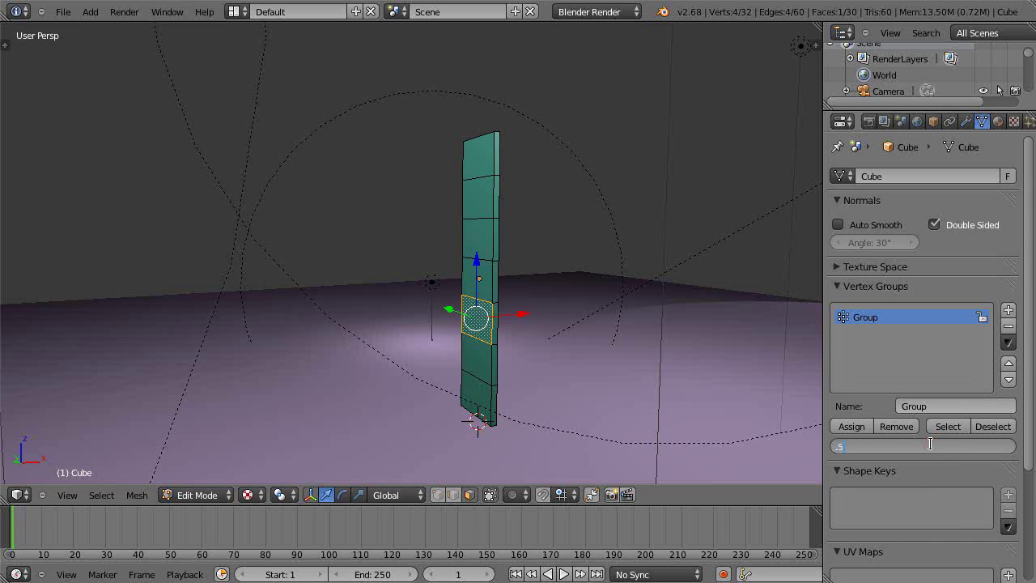
key(Return)
click(844, 428)
middle_drag(526, 356, 526, 336)
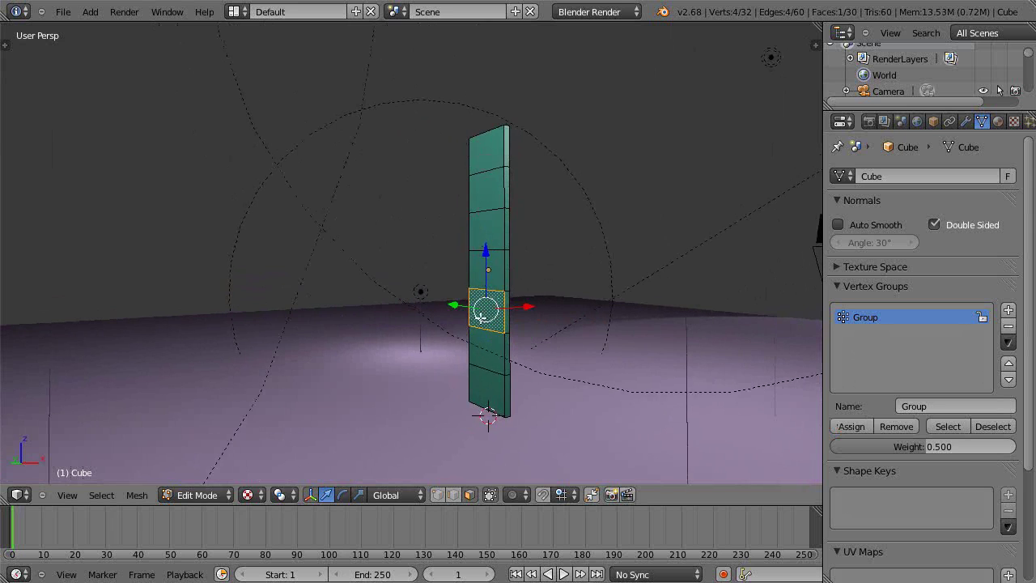
middle_drag(516, 280, 502, 287)
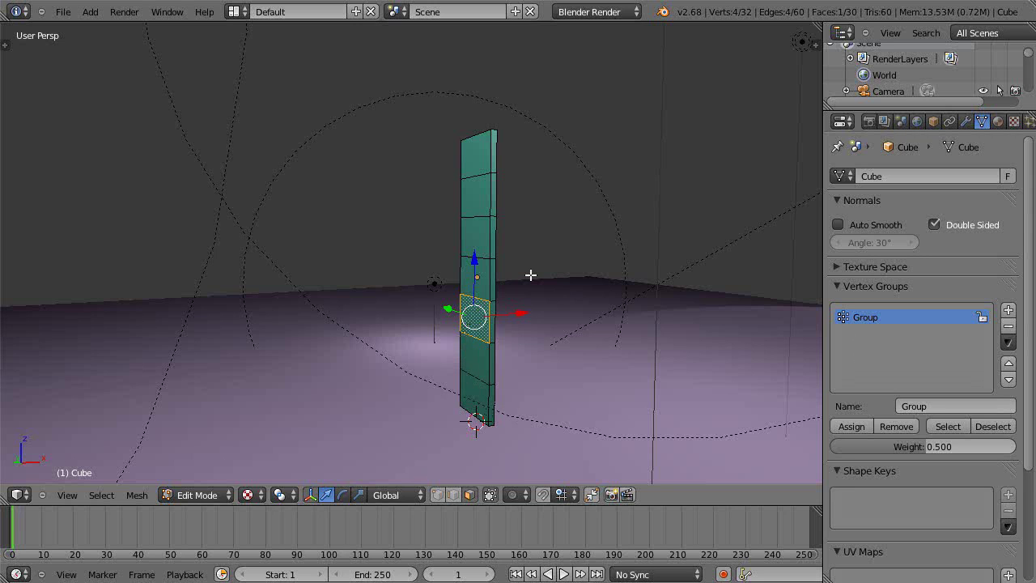
key(ctrl+z)
key(ctrl+shift+z)
scroll(510, 284, up, 3)
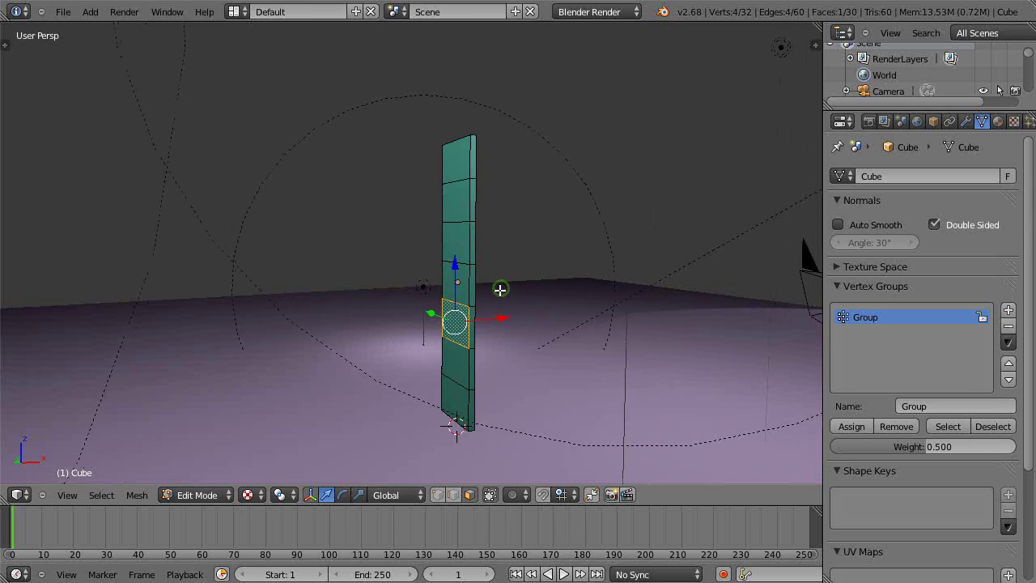
scroll(496, 290, down, 1)
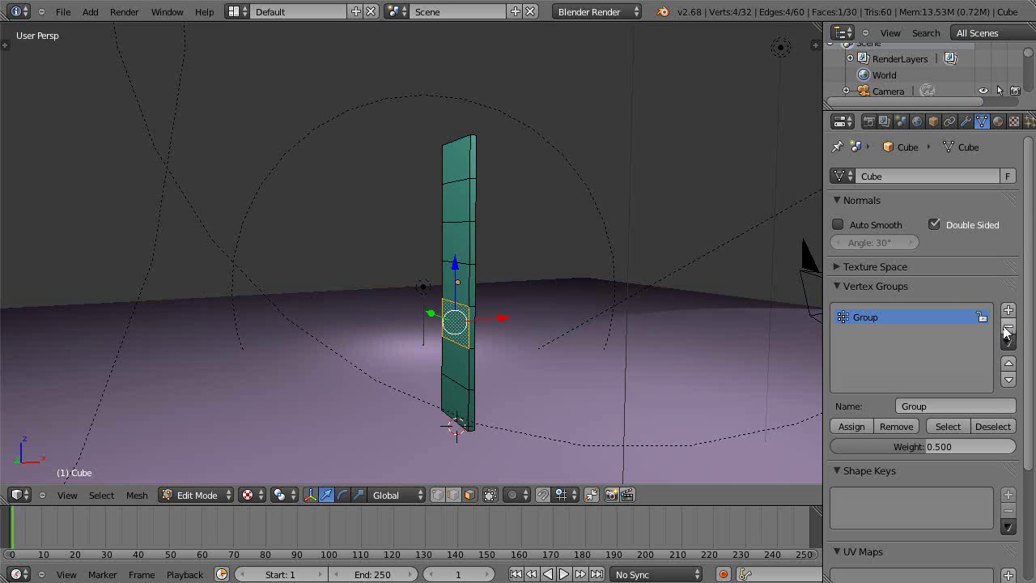
Select the plank's second front face from the bottom and assign it to the vertex group with weight 1.
key(g)
key(z)
click(456, 359)
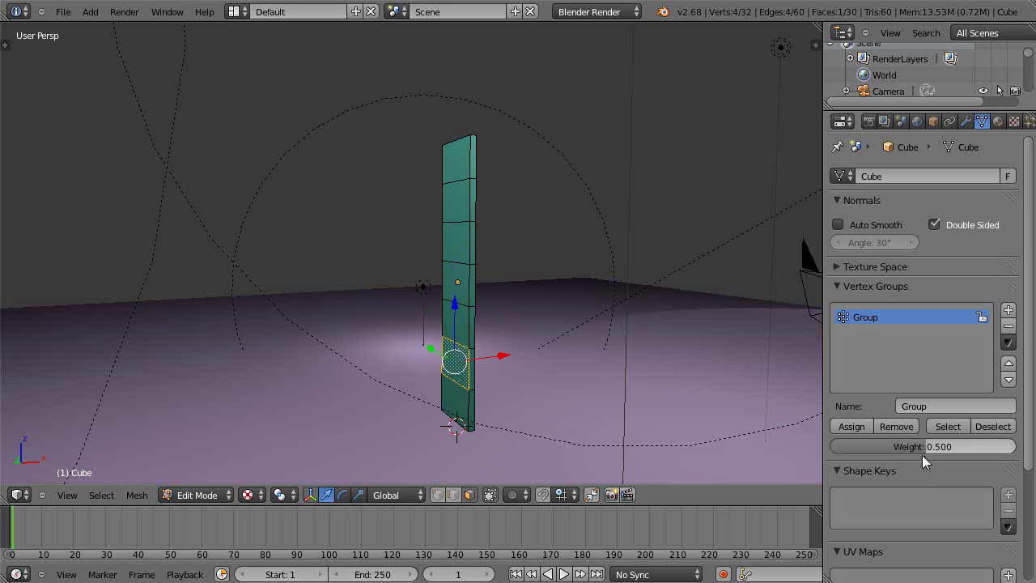
click(946, 446)
text(1)
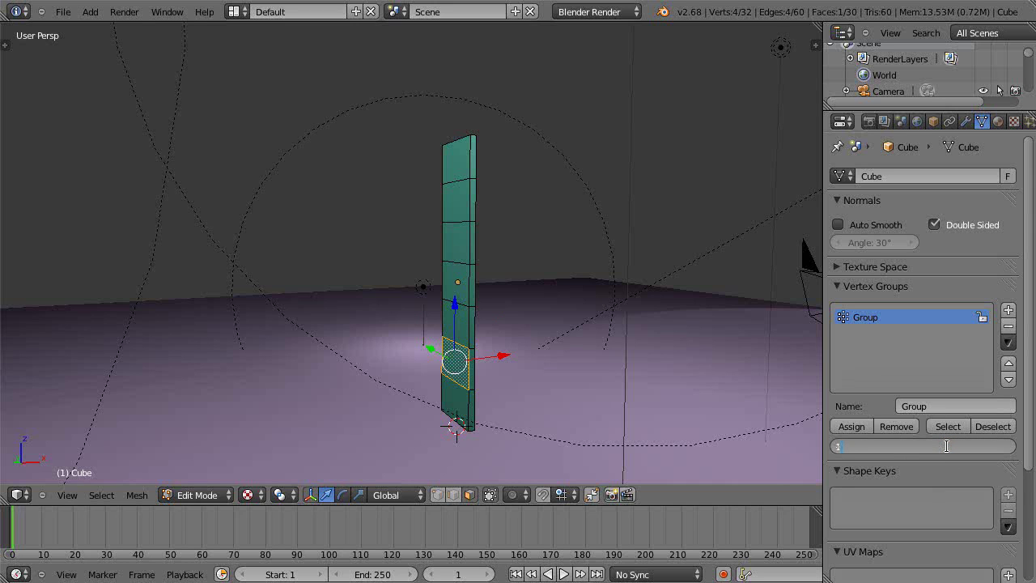
key(Return)
click(845, 431)
Select the plank's lowest front face and assign it to the vertex group with weight 0.
key(g)
key(z)
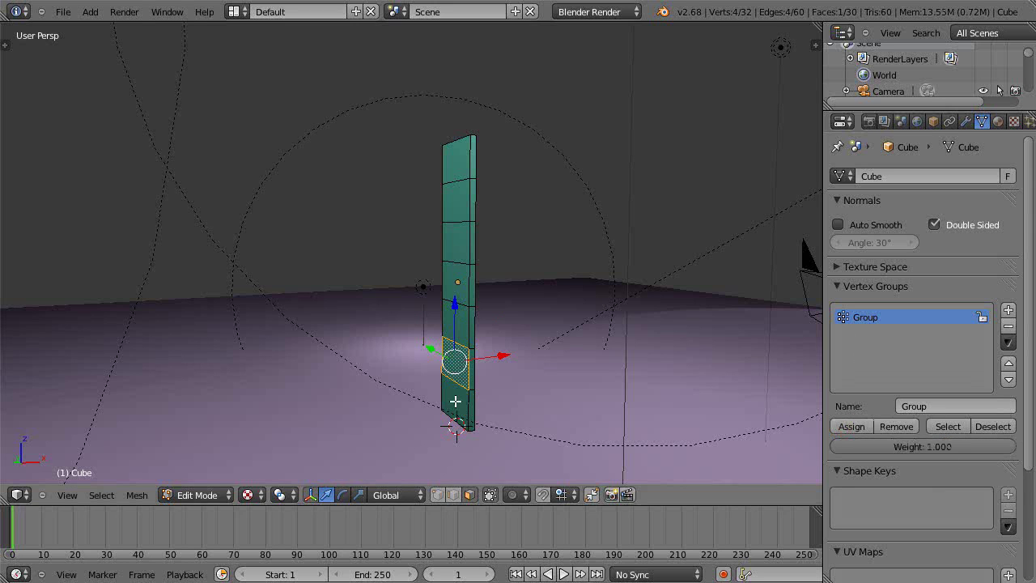
click(939, 451)
click(937, 444)
text(0)
key(Return)
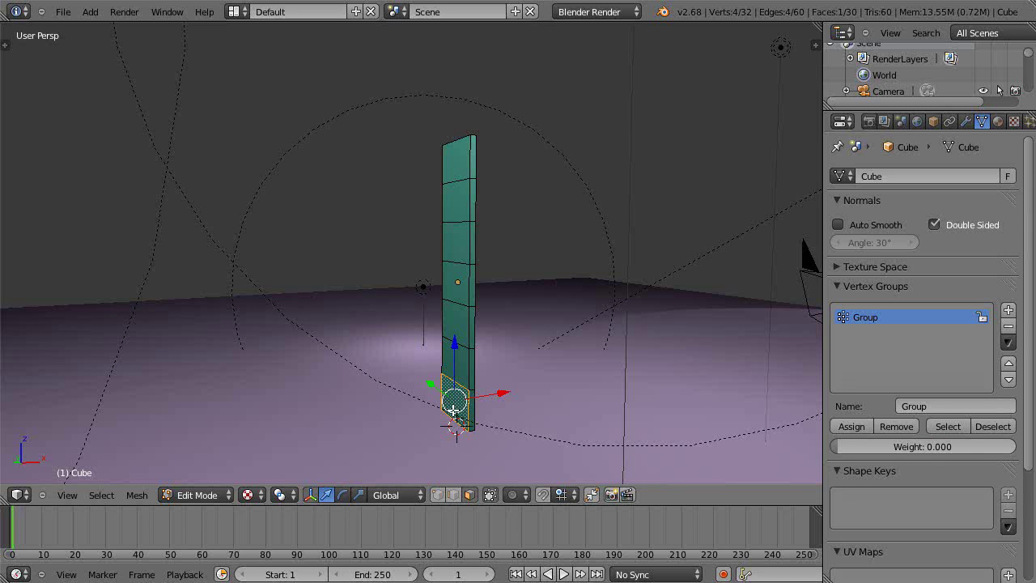
click(852, 426)
Switch the plank to Weight Paint mode and examine the weights assigned to its front faces.
click(199, 495)
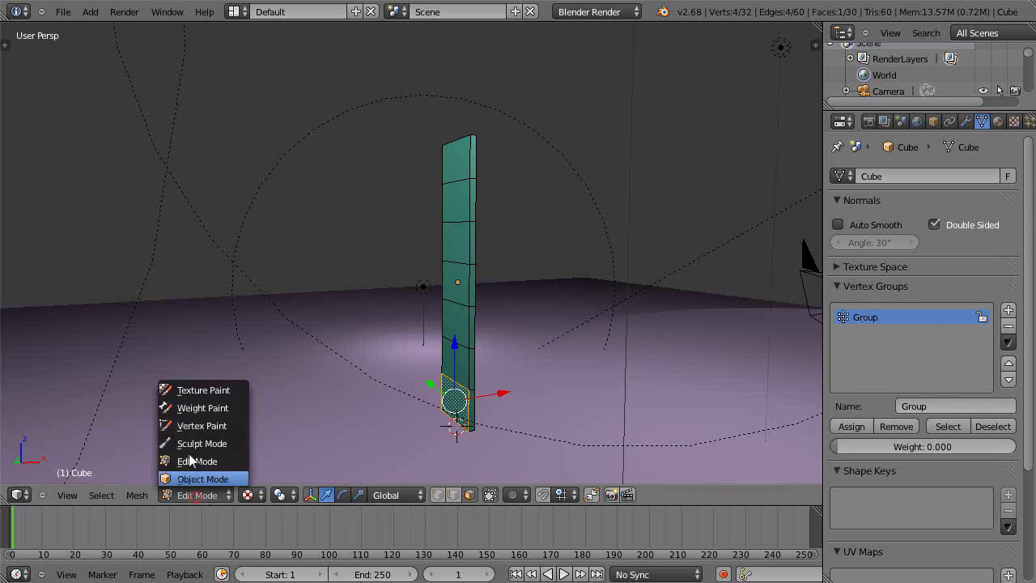
click(199, 408)
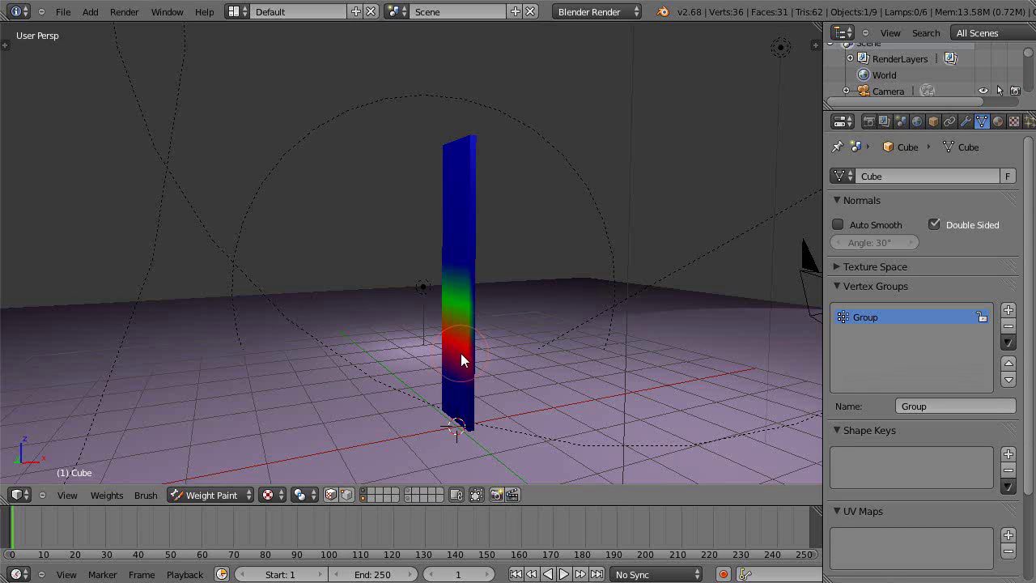
drag(461, 353, 460, 309)
drag(462, 359, 473, 428)
Return to Edit Mode and delete the plank's vertex group.
key(Tab)
key(c)
drag(451, 393, 454, 399)
click(1007, 326)
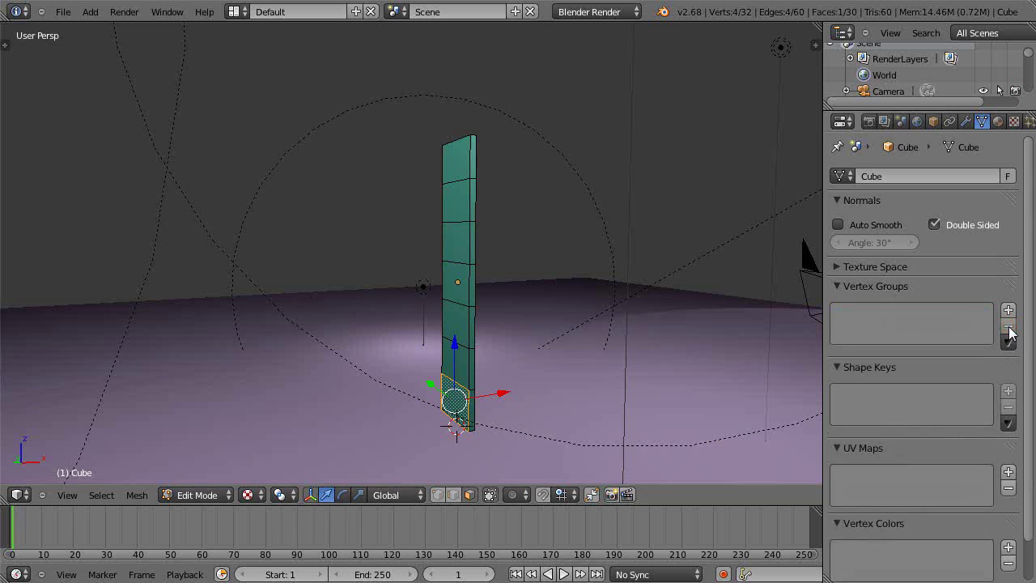
Switch the plank to Weight Paint mode and display the brush settings.
click(198, 494)
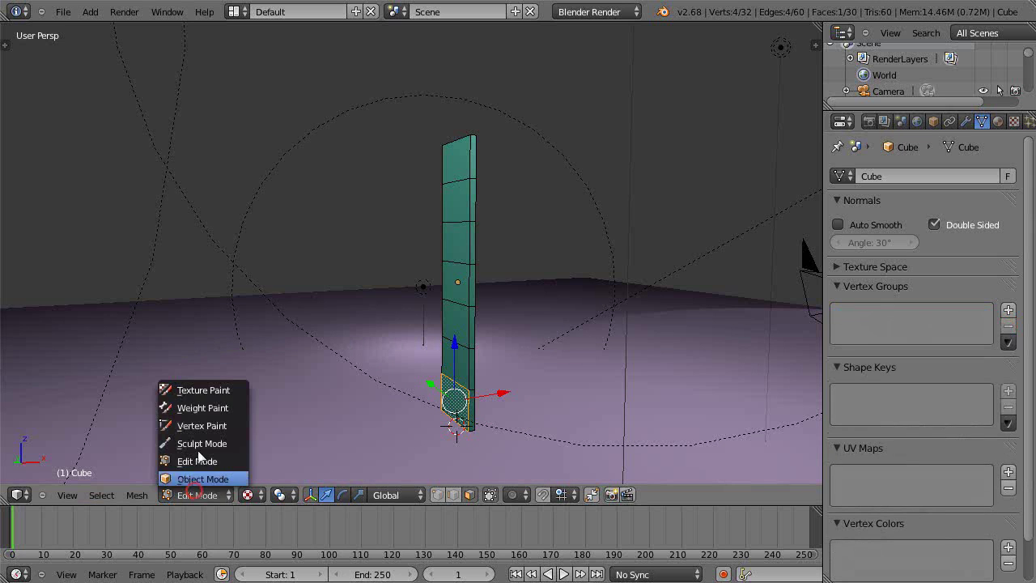
click(202, 407)
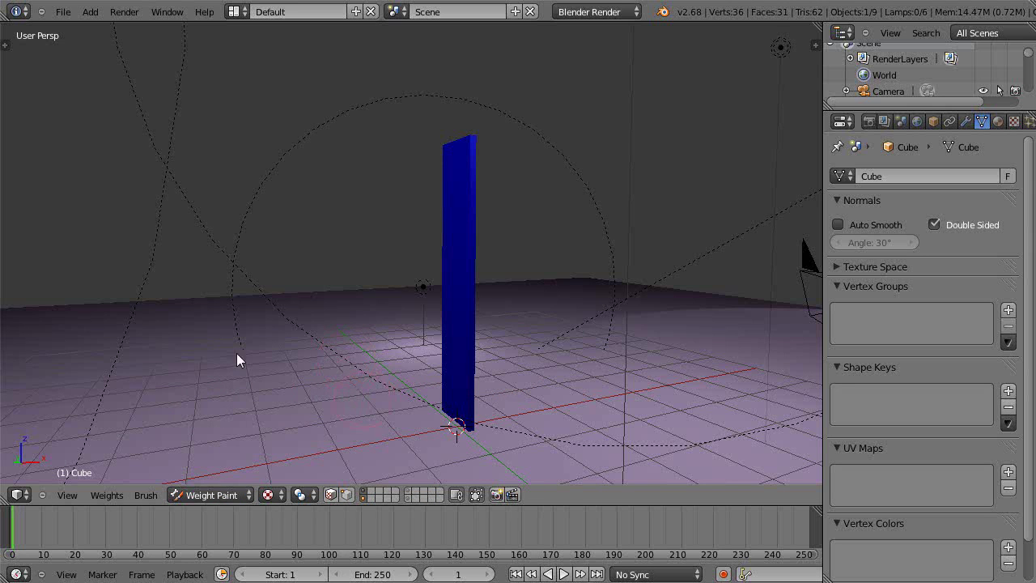
key(t)
scroll(122, 271, up, 8)
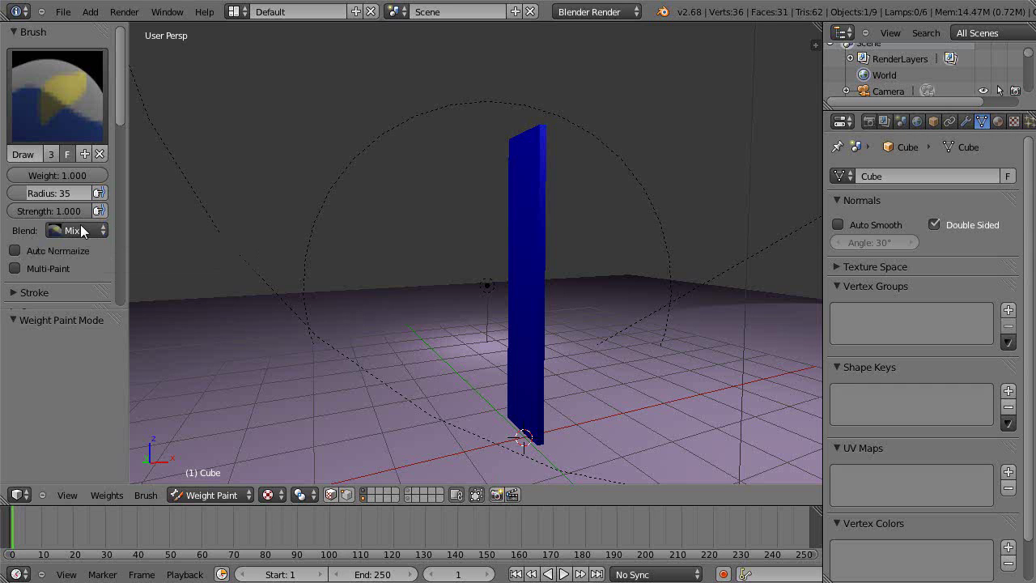
scroll(428, 370, down, 3)
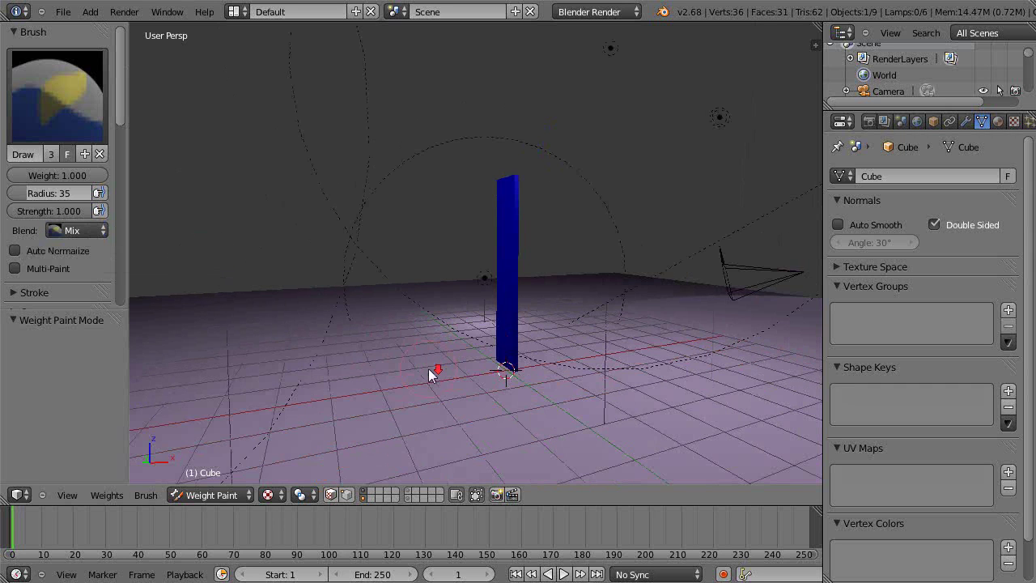
Paint the plank's bottom end on all sides with weight 1.000 and brush strength 1.000.
click(497, 361)
mouse_move(498, 362)
middle_down()
mouse_move(545, 420)
mouse_move(470, 422)
middle_up()
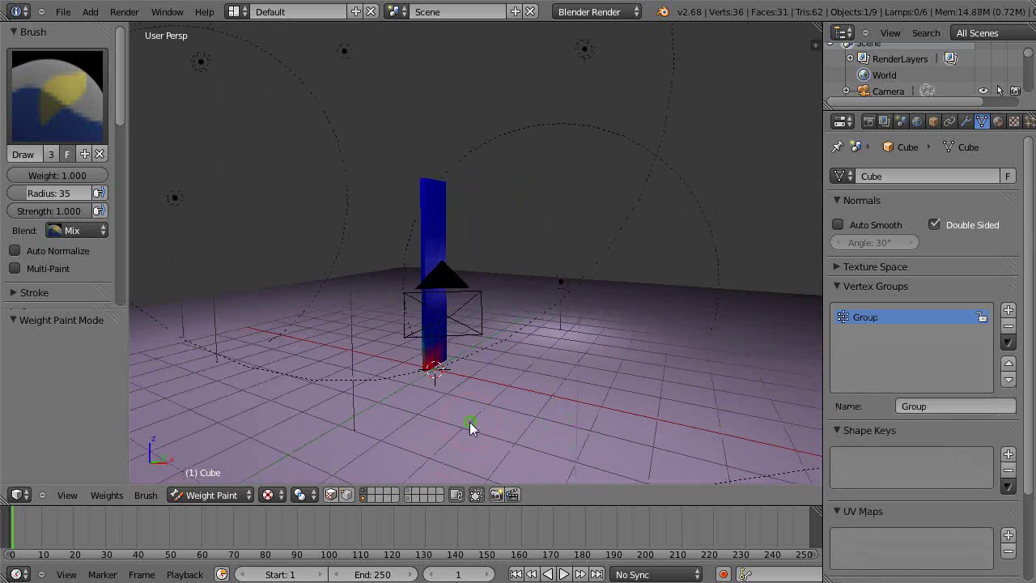
drag(427, 381, 473, 365)
middle_drag(357, 386, 464, 384)
Lower the brush strength to 0.396 and paint weights up the plank's front and side to the top.
drag(63, 217, 19, 226)
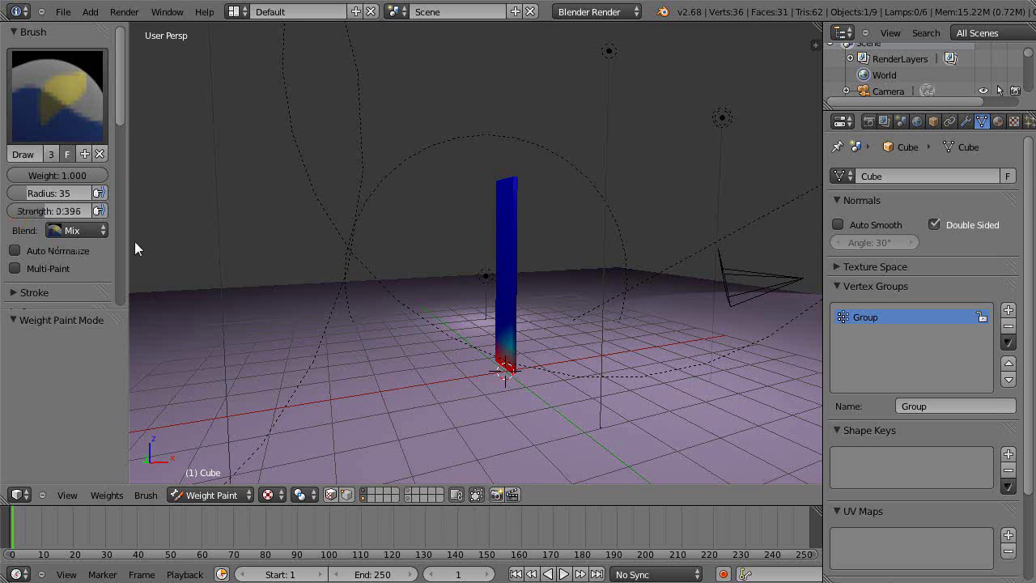
mouse_move(232, 271)
middle_down()
mouse_move(185, 300)
mouse_move(282, 278)
mouse_move(389, 322)
mouse_move(365, 300)
middle_up()
mouse_move(523, 377)
mouse_down()
mouse_move(527, 300)
mouse_move(483, 352)
mouse_move(487, 323)
mouse_move(498, 379)
mouse_move(566, 392)
mouse_move(487, 370)
mouse_move(541, 356)
mouse_move(489, 352)
mouse_move(513, 333)
mouse_move(526, 276)
mouse_move(525, 215)
mouse_move(490, 322)
mouse_move(510, 72)
mouse_up()
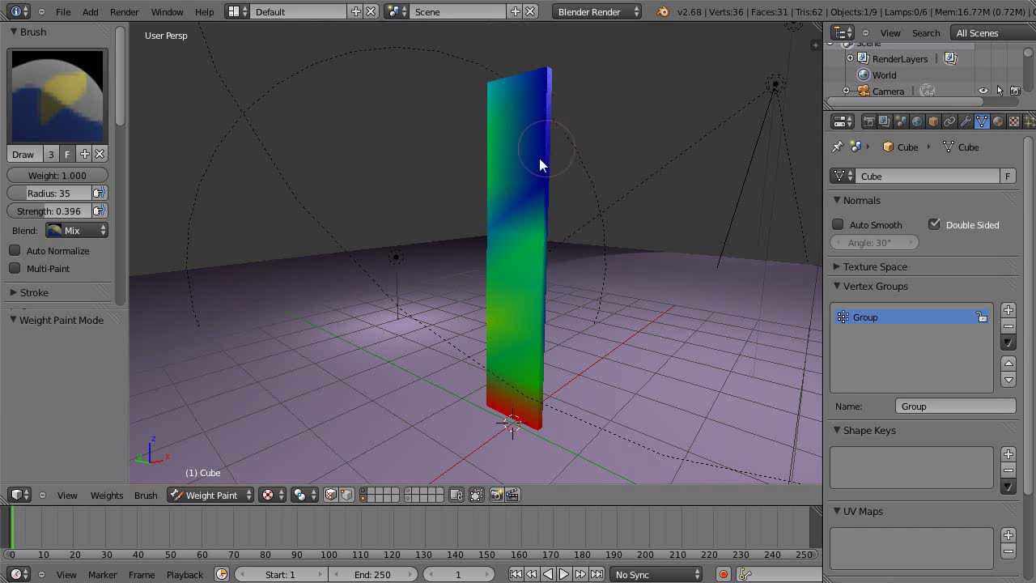
drag(540, 159, 565, 87)
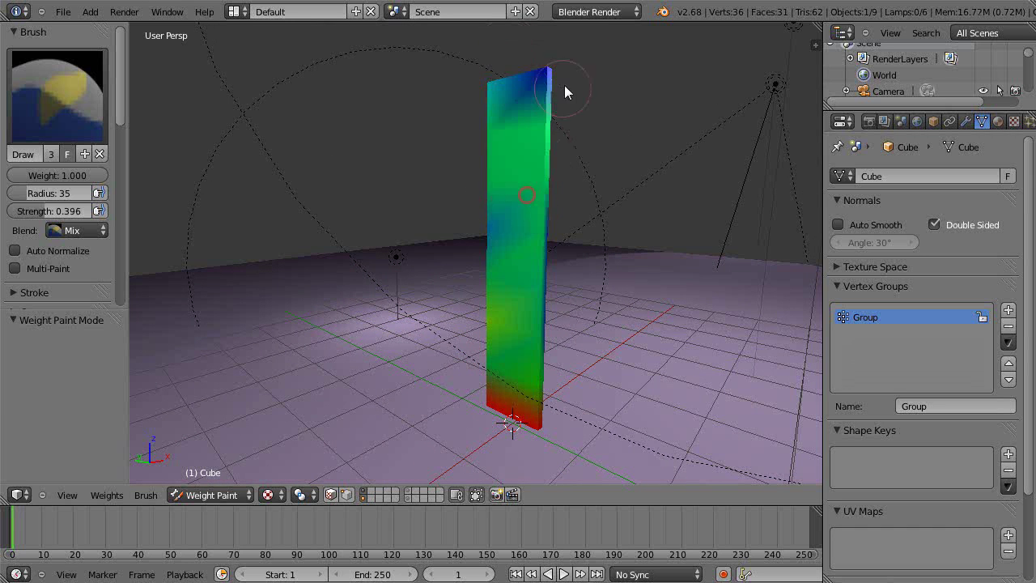
Set the brush strength to 0.25 and paint the back of the plank, including its upper corner.
click(44, 215)
text(0.25)
key(Return)
mouse_move(623, 206)
middle_down()
mouse_move(521, 240)
mouse_move(433, 220)
middle_up()
mouse_move(433, 220)
mouse_down()
mouse_move(368, 257)
mouse_move(393, 346)
mouse_move(433, 170)
mouse_move(434, 339)
mouse_move(396, 333)
mouse_up()
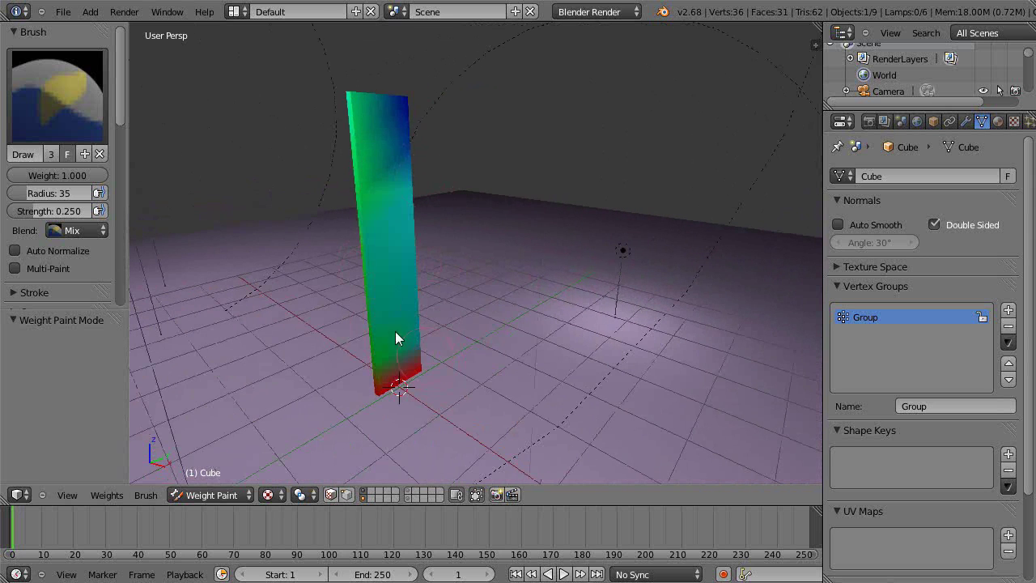
mouse_move(424, 93)
mouse_down()
mouse_move(409, 136)
mouse_move(450, 129)
mouse_up()
middle_drag(538, 312, 603, 304)
Alternate between Edit Mode and Weight Paint mode to compare the plank's mesh with its painted weights.
key(Tab)
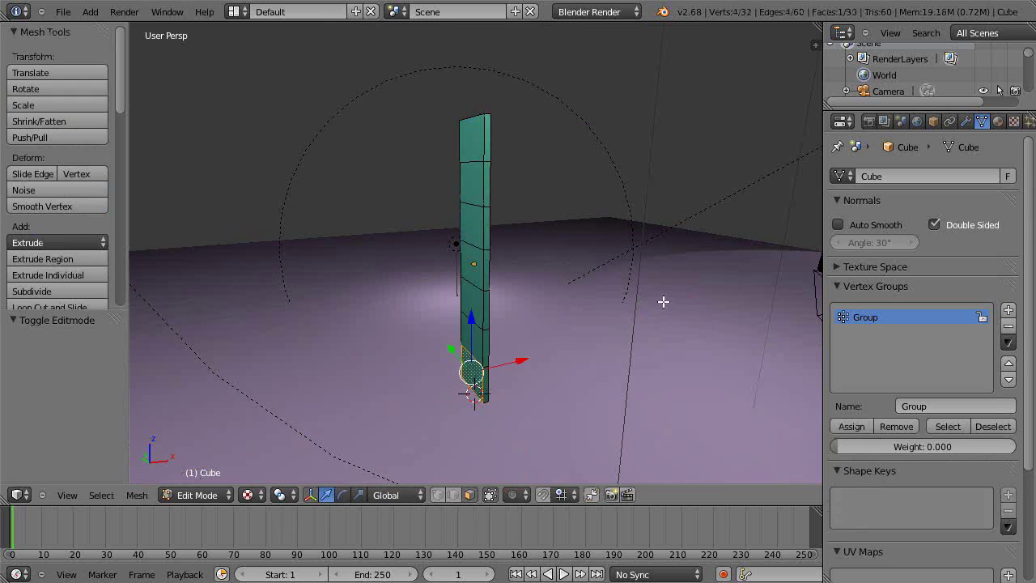
key(Tab)
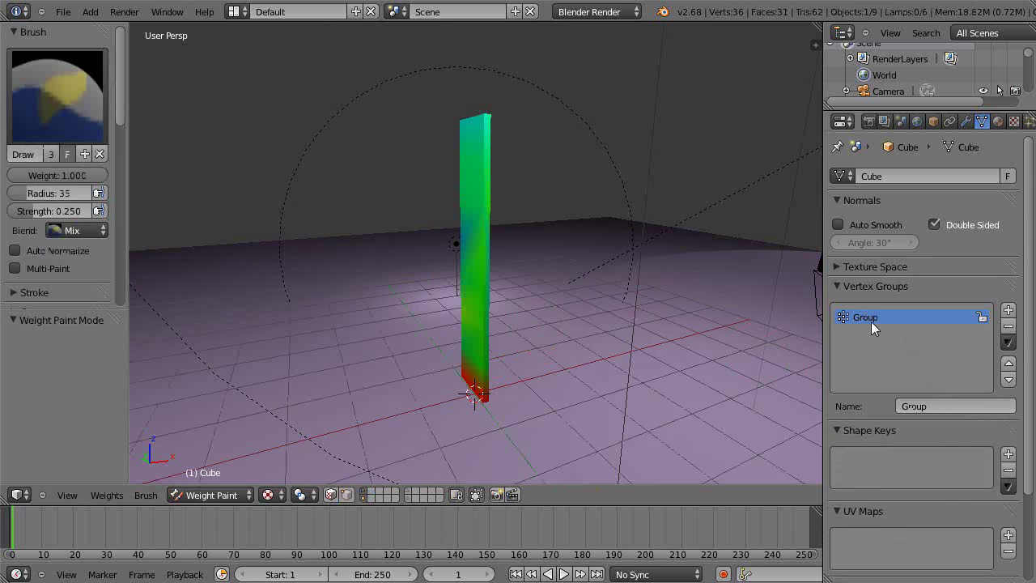
mouse_move(519, 338)
middle_down()
mouse_move(597, 340)
mouse_move(533, 332)
middle_up()
key(Tab)
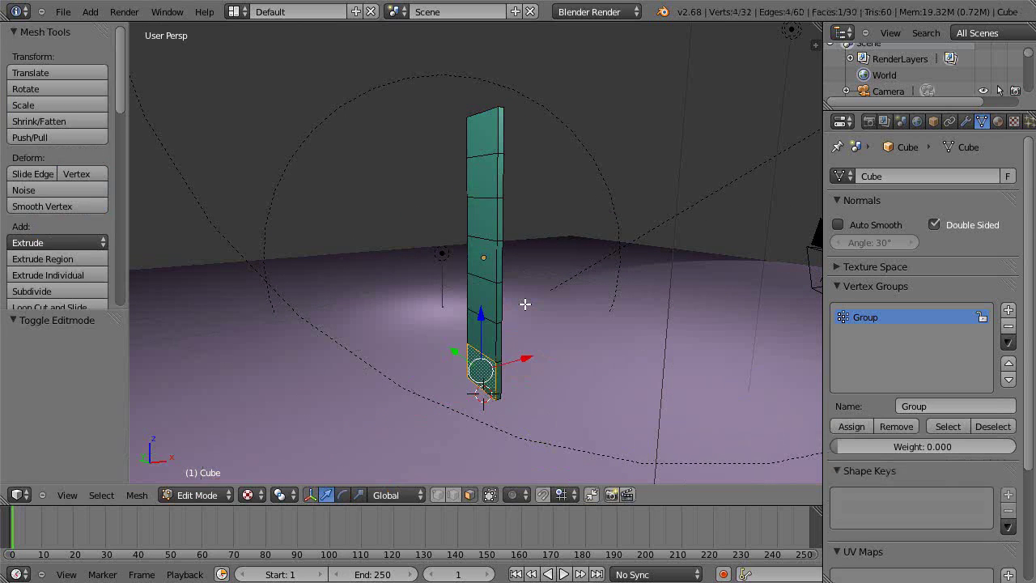
key(Tab)
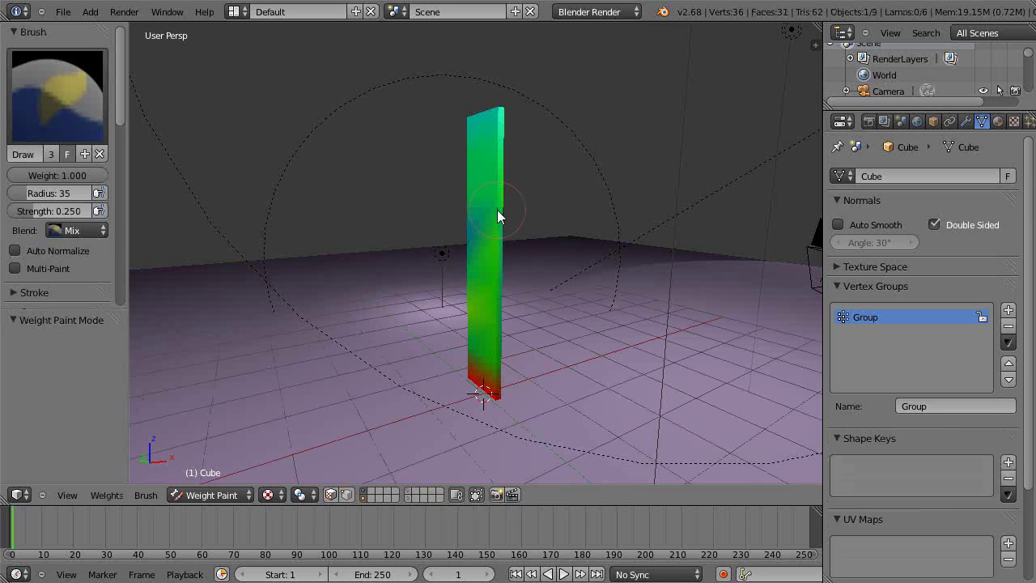
Leave Weight Paint for Object Mode and enter Edit Mode on the plank.
click(210, 494)
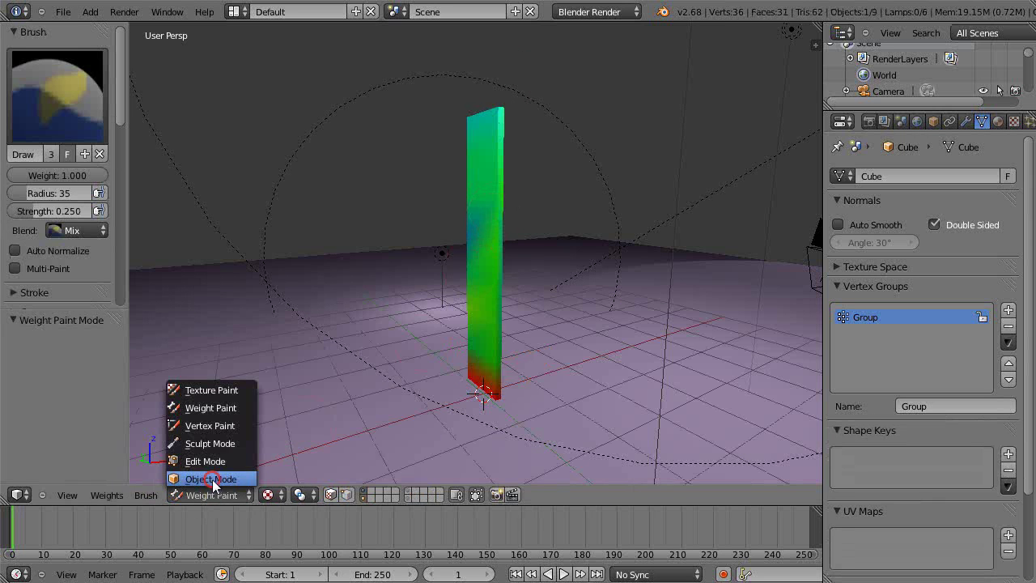
click(211, 478)
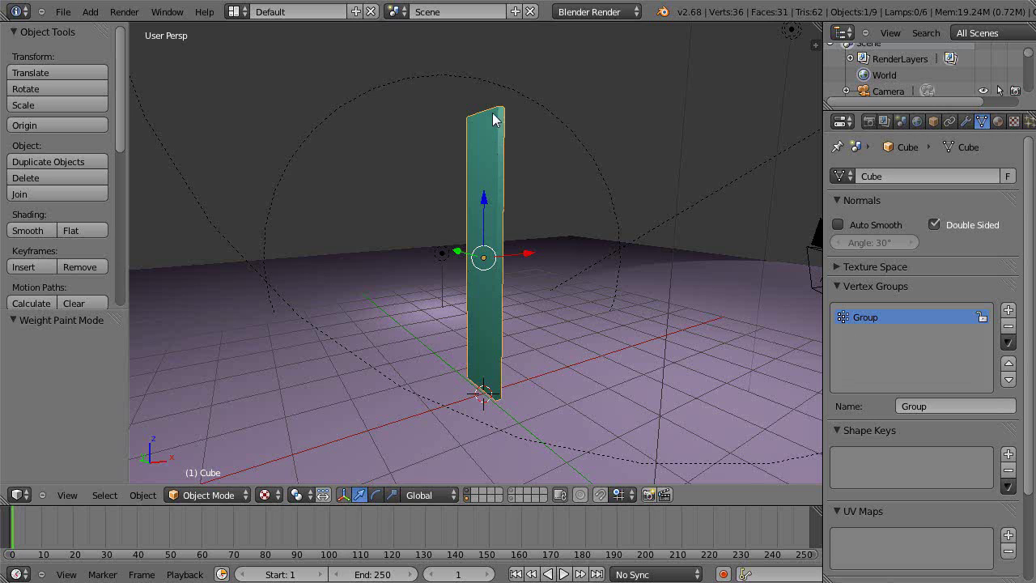
key(Tab)
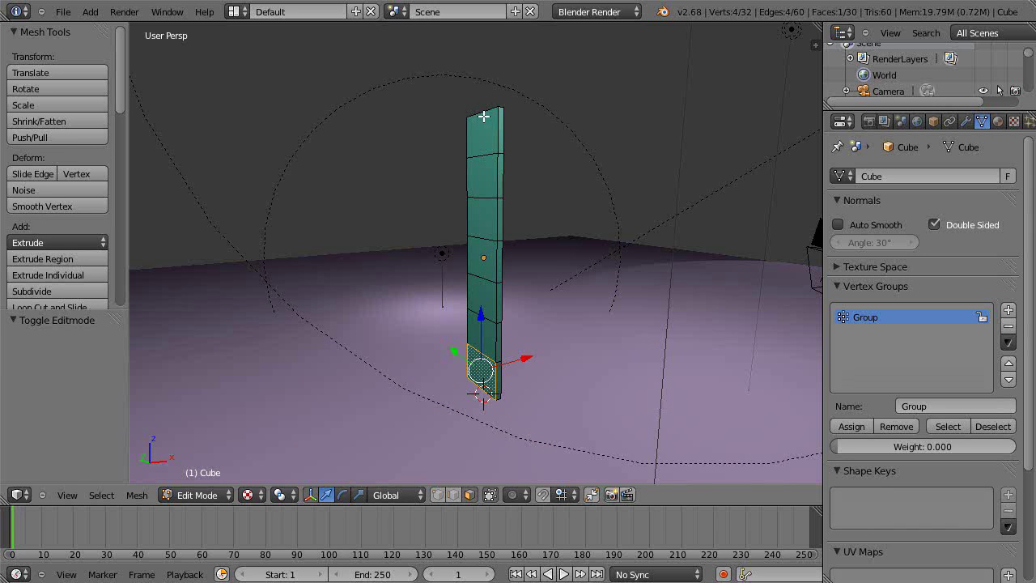
Switch to vertex selection, clear the current selection and select only the four vertices at the plank's top end.
click(489, 495)
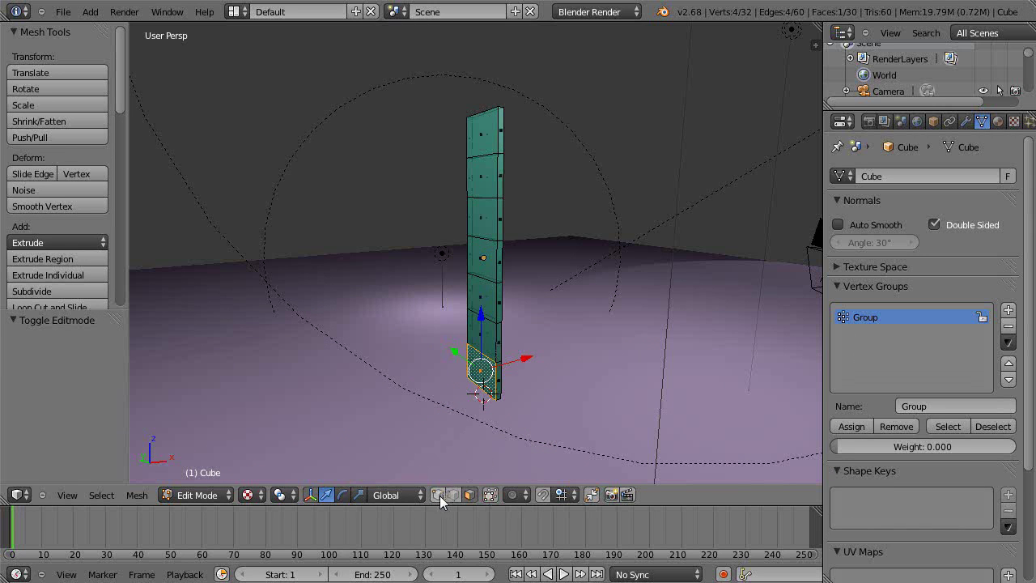
key(a)
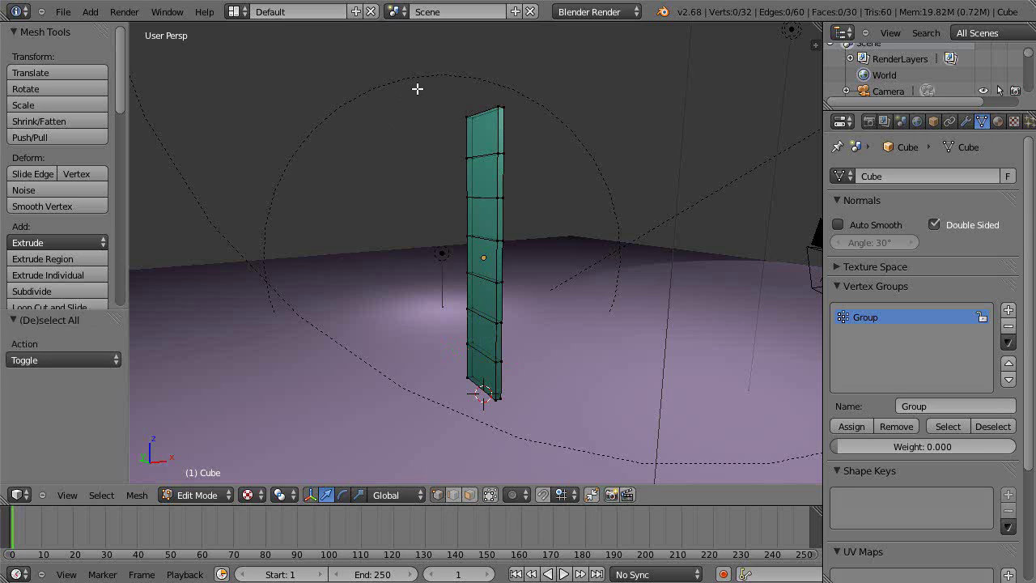
key(a)
key(a)
key(b)
drag(418, 88, 569, 154)
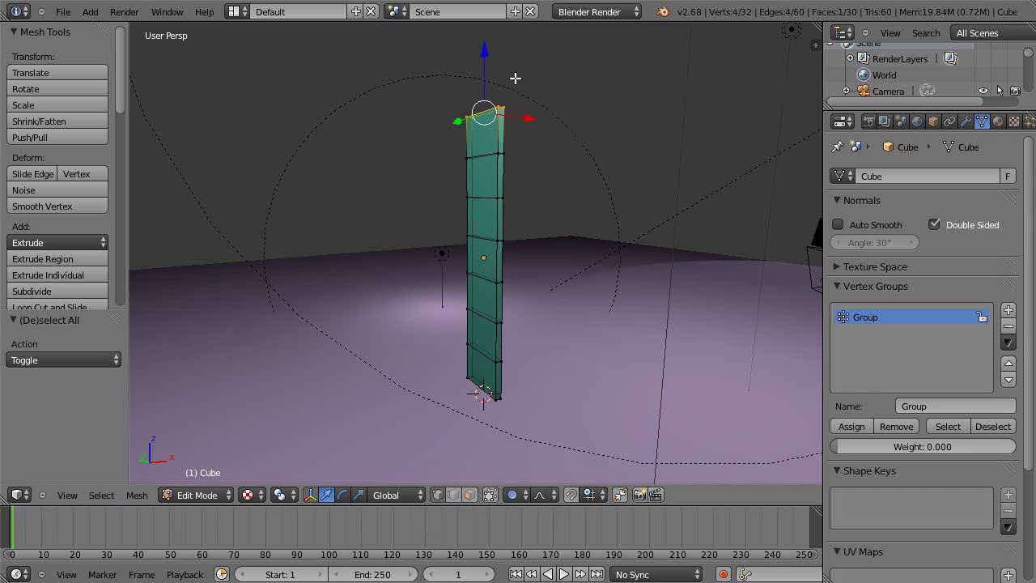
Bend the plank by moving its top about 2.13 units along X with smooth proportional editing of size 2.36, excluding the Y axis.
key(g)
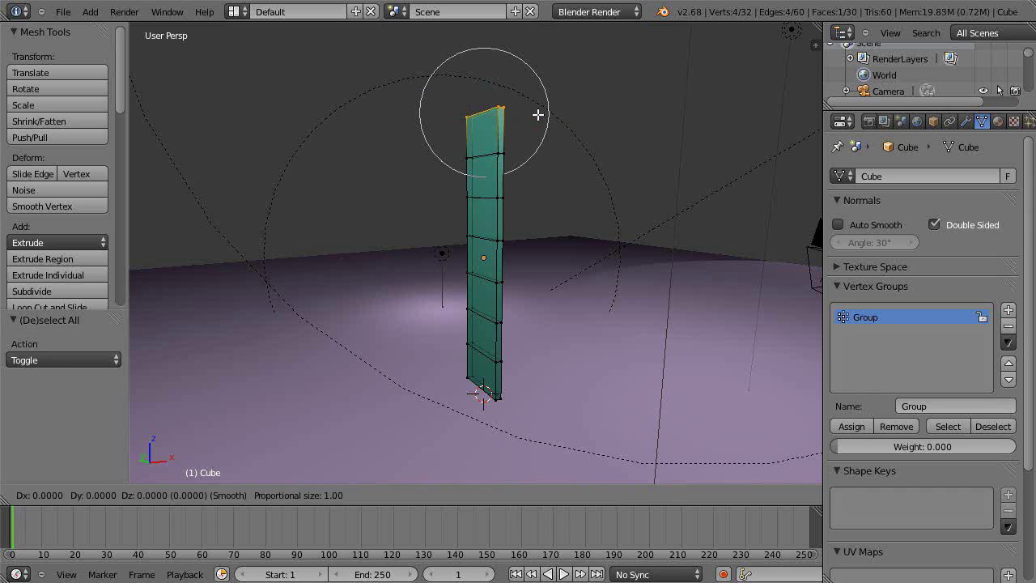
key(shift+y)
scroll(643, 169, down, 8)
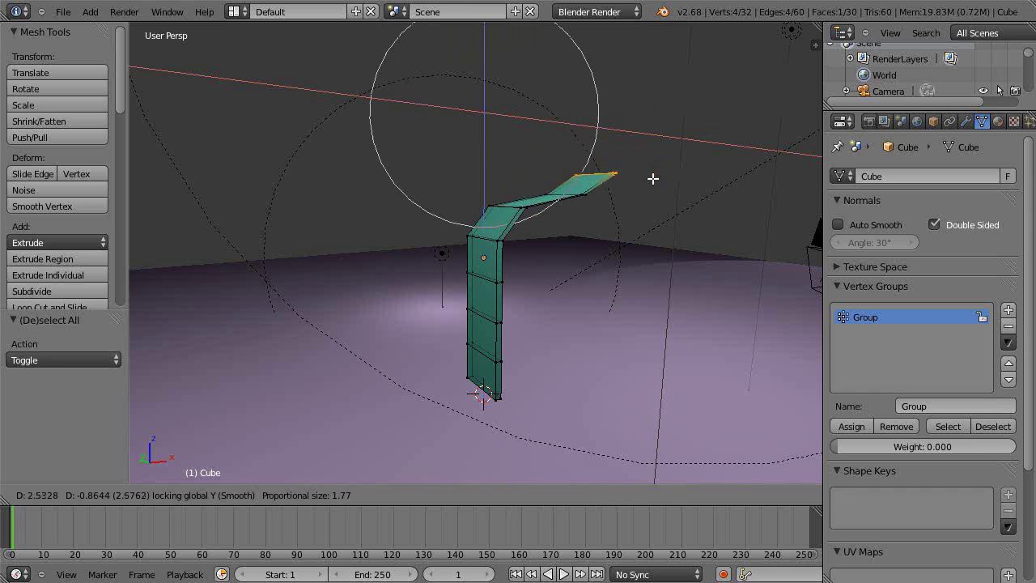
scroll(643, 117, down, 1)
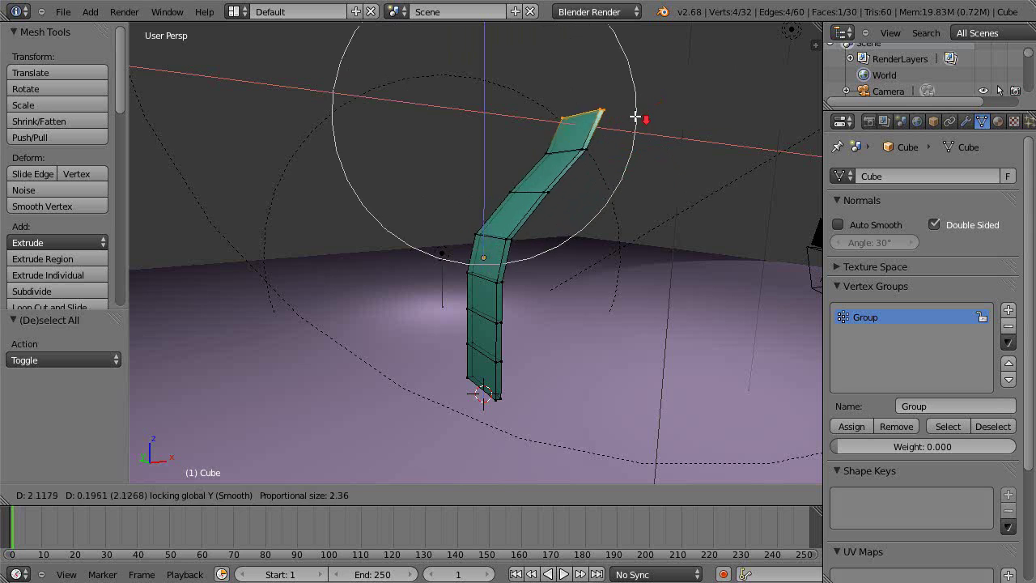
click(636, 127)
Narrow the plank towards its top by scaling along Y to about 0.354 with proportional size 5.05, and return to Object Mode.
middle_drag(616, 225, 591, 238)
key(s)
key(y)
scroll(636, 158, down, 4)
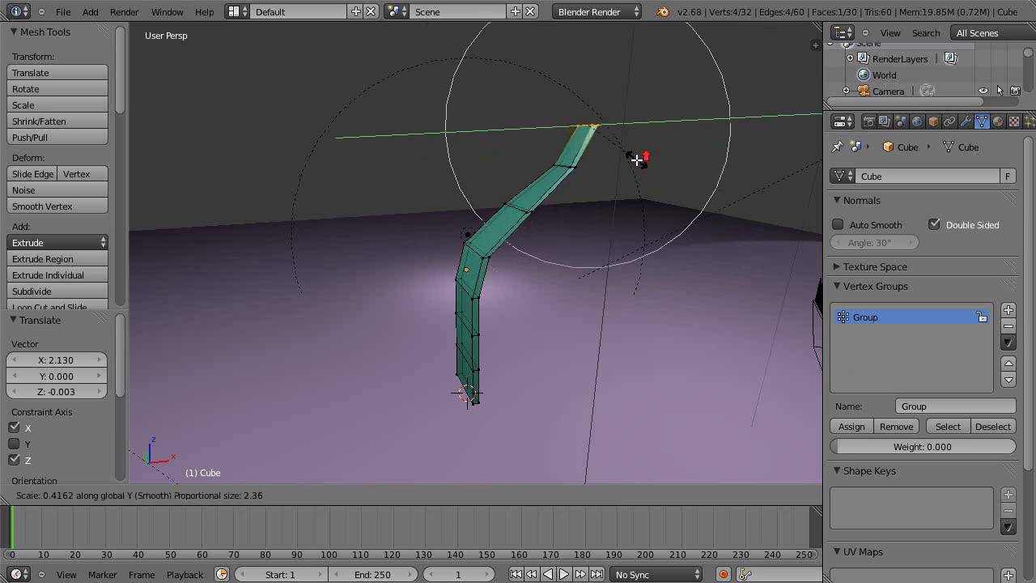
scroll(630, 158, down, 2)
scroll(628, 156, up, 2)
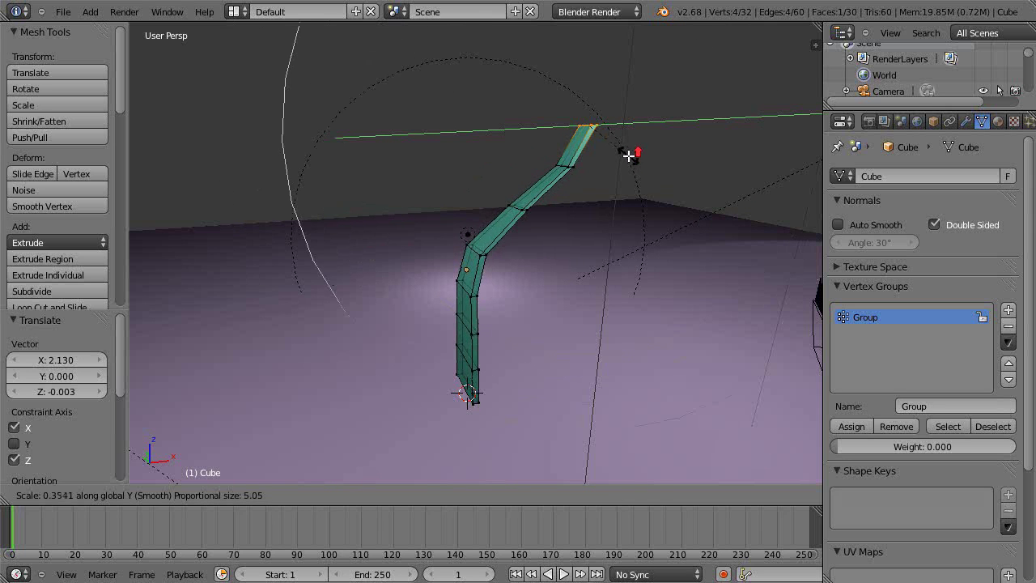
click(628, 156)
middle_drag(596, 238, 353, 351)
key(Tab)
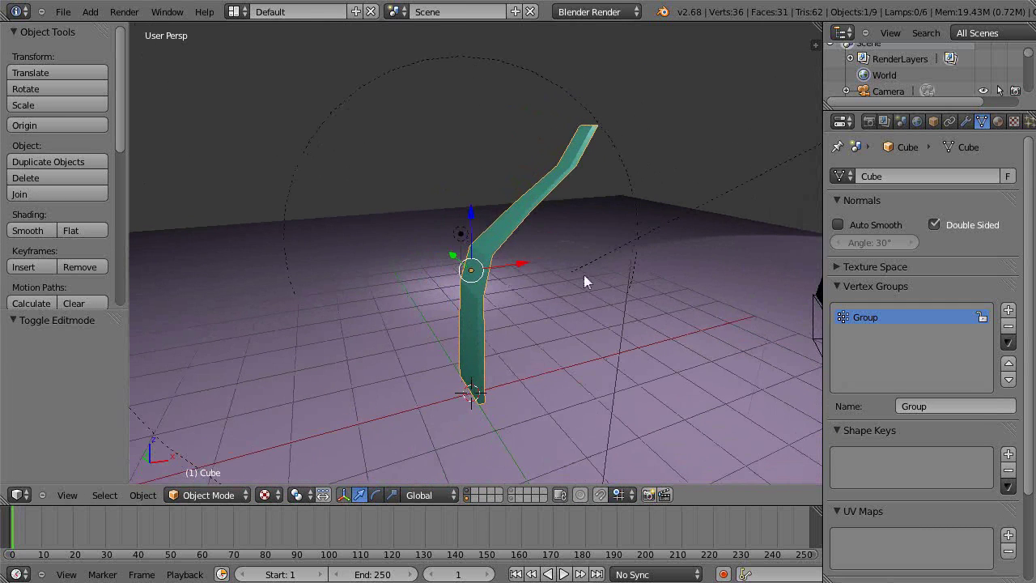
Add an Array modifier to the bent plank.
mouse_move(581, 338)
middle_down()
mouse_move(582, 321)
mouse_move(566, 324)
middle_up()
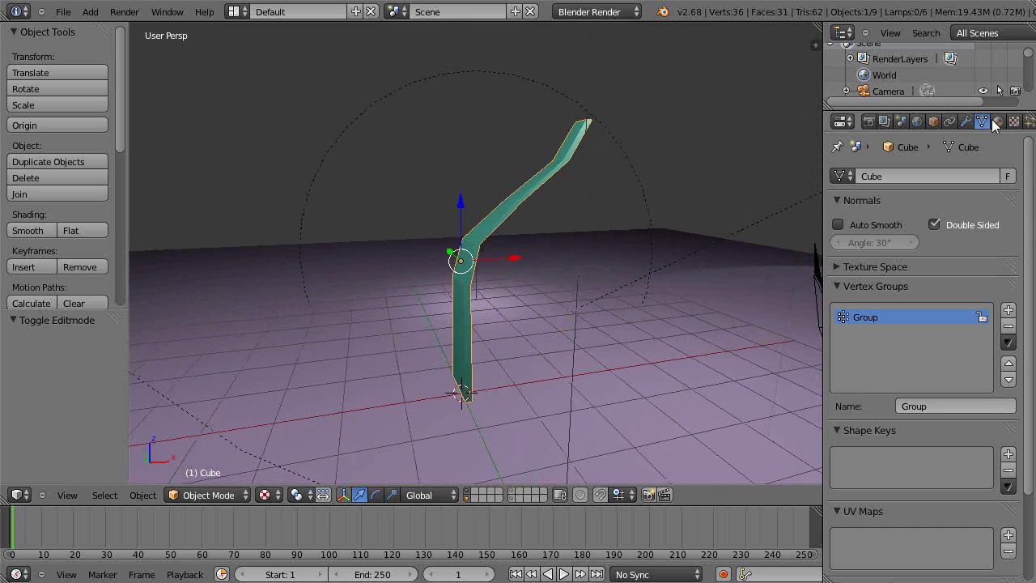
click(965, 120)
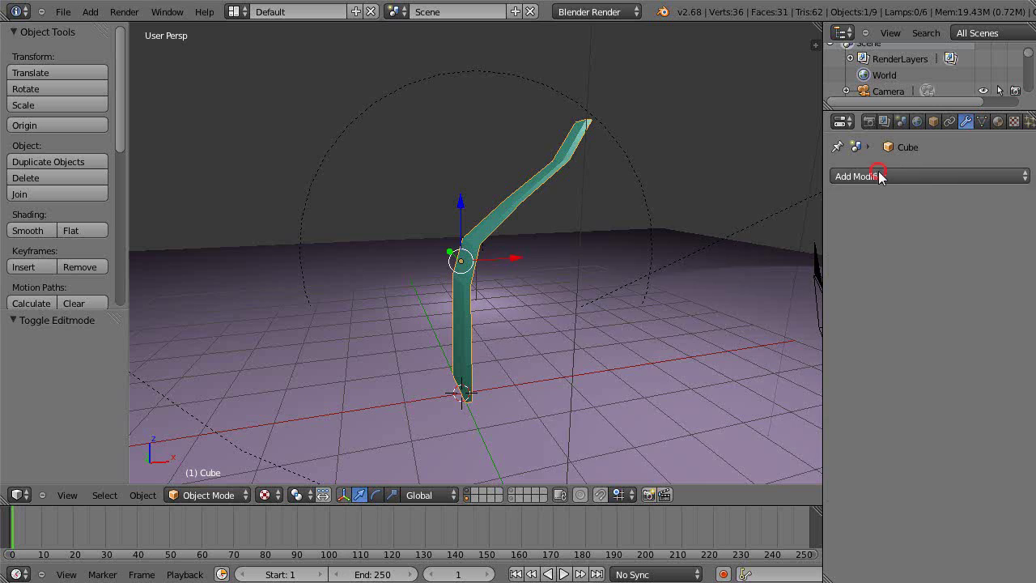
click(872, 174)
click(655, 211)
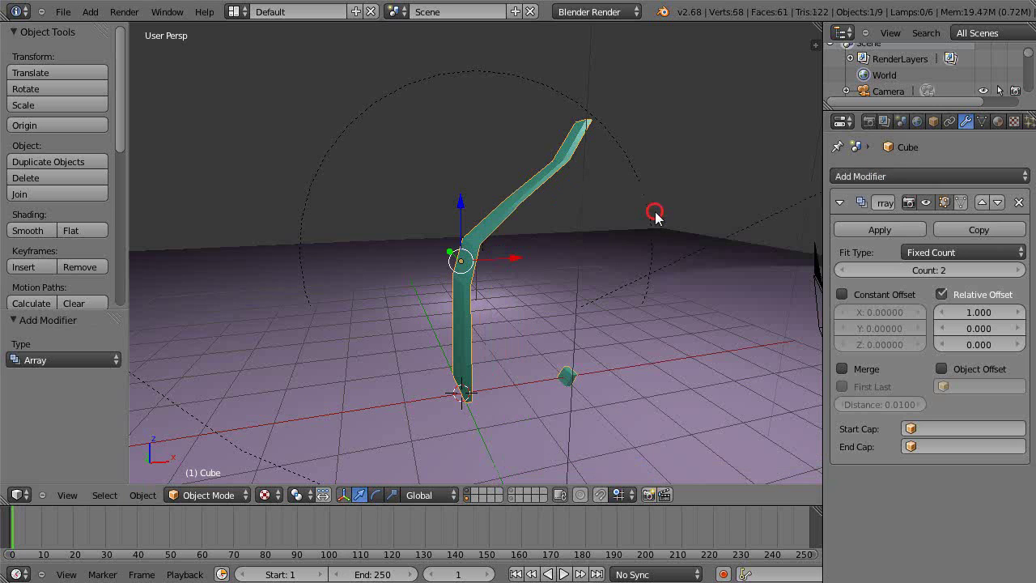
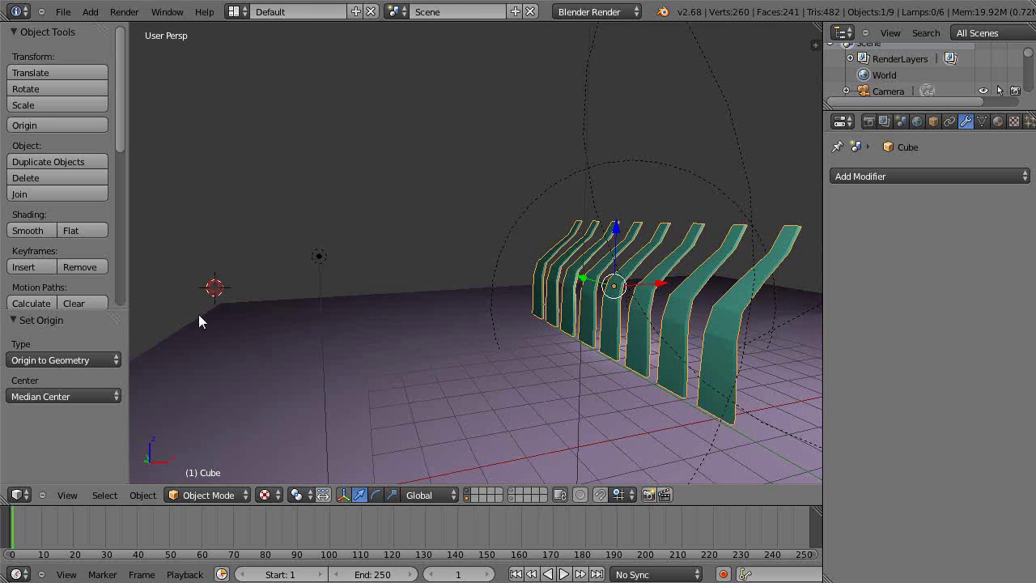
Add a Wind force field at the 3D cursor and rotate it about 90° around the Y axis.
key(shift+a)
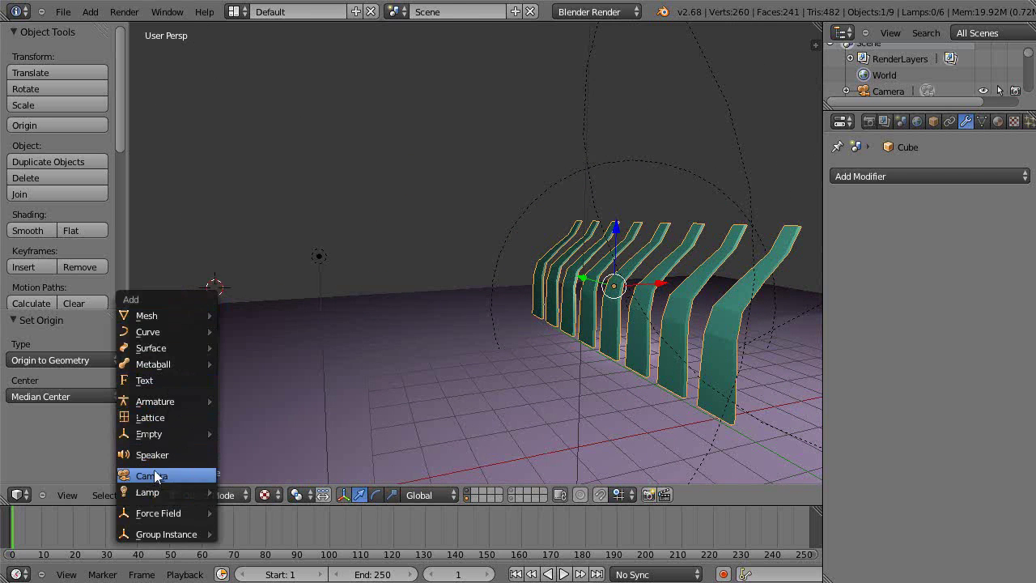
mouse_move(164, 514)
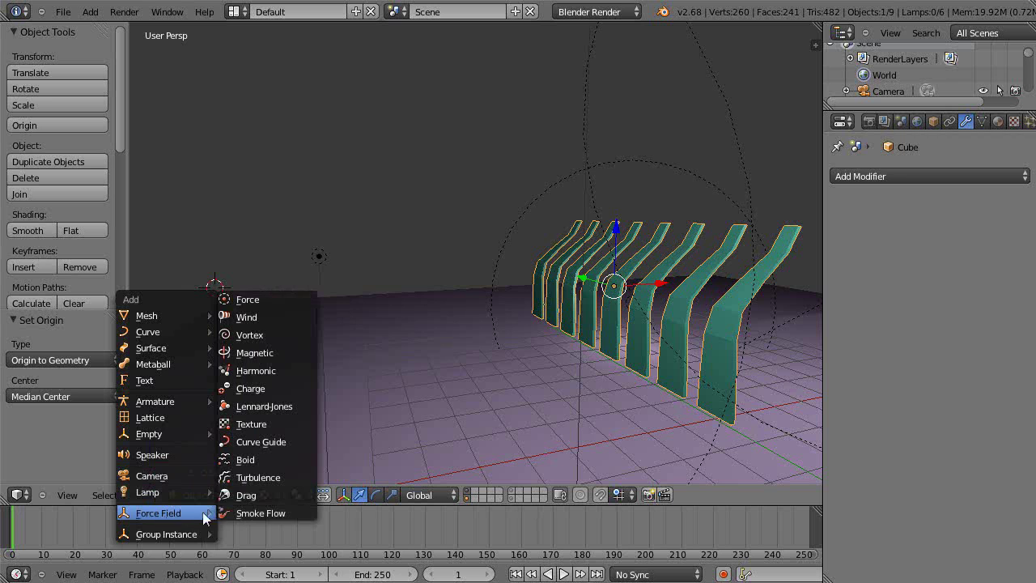
click(258, 322)
key(r)
key(y)
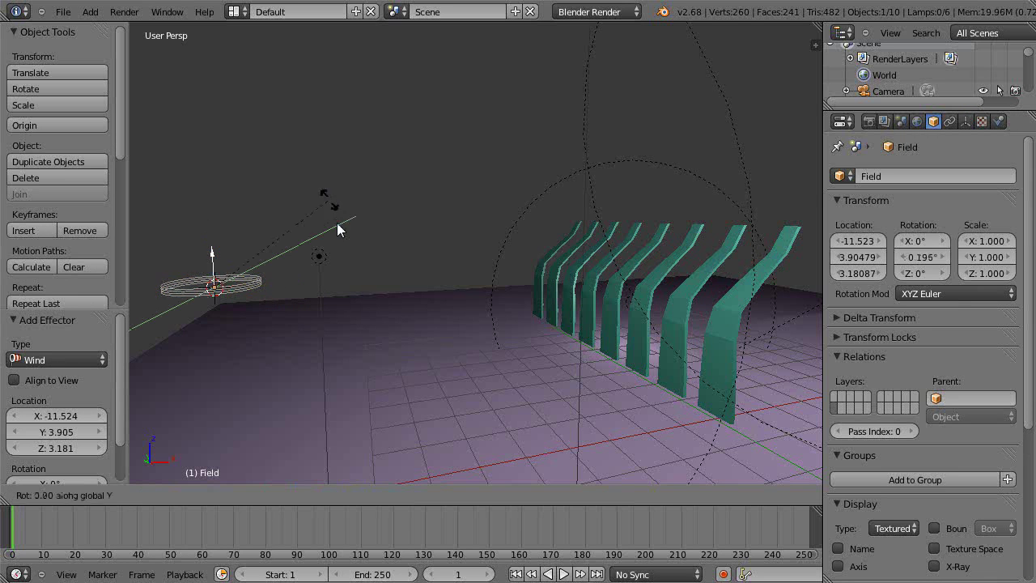
click(267, 350)
middle_drag(266, 351, 434, 360)
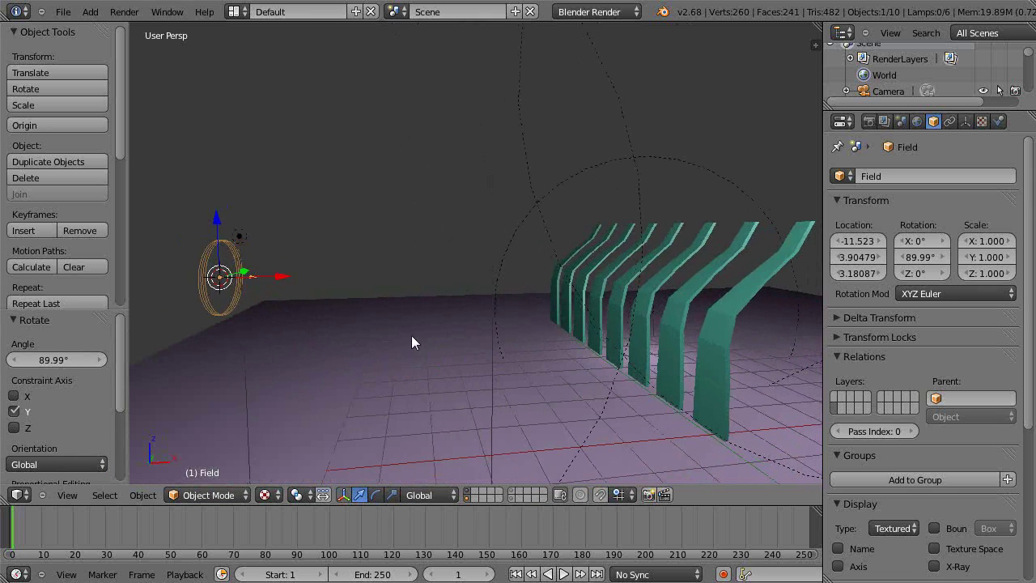
Select the wind field and play the animation from its start to check the scene.
right_click(631, 354)
right_click(234, 299)
key(alt+a)
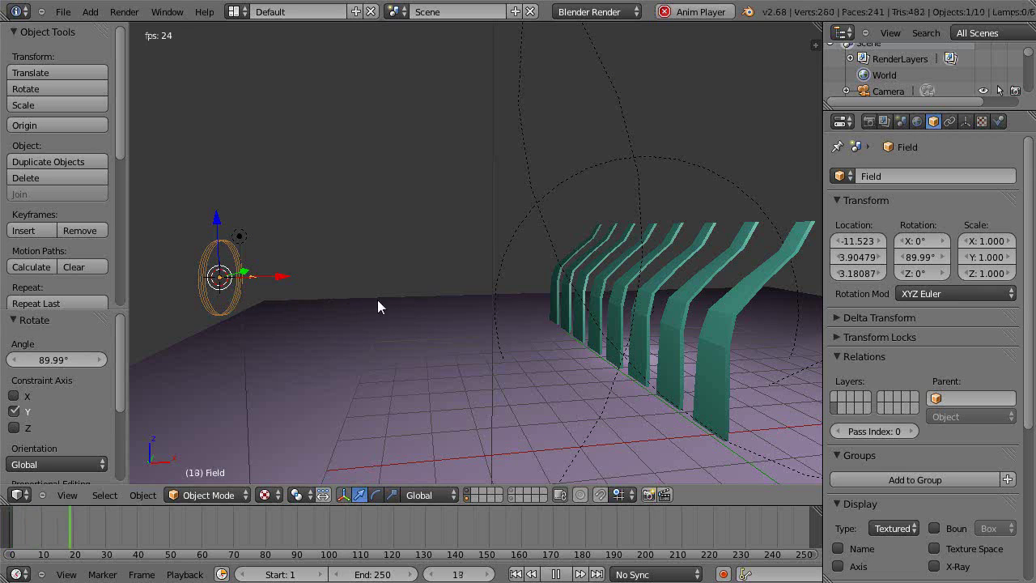
key(shift+Left)
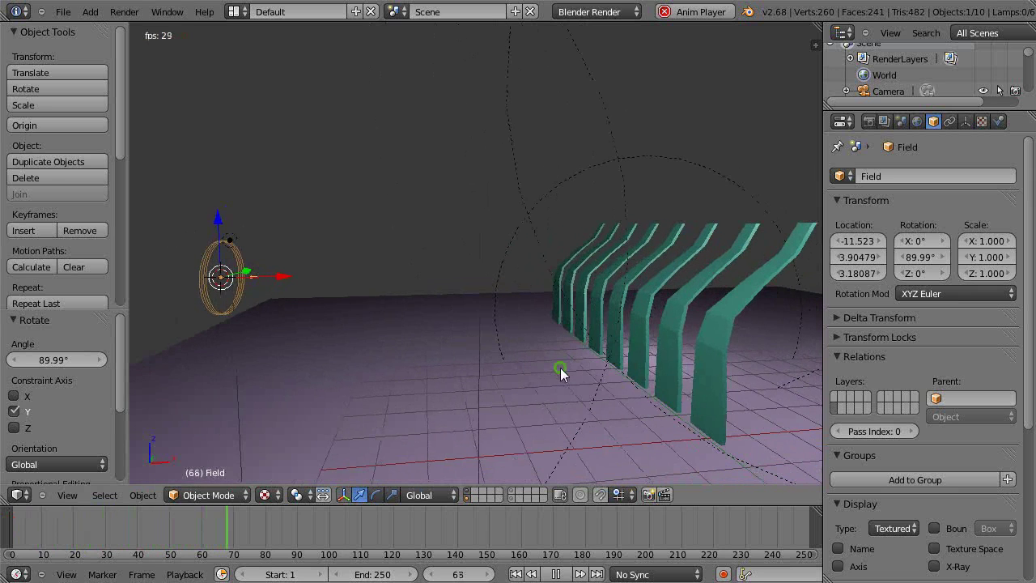
Select the row of planks, widen the properties area and enable Soft Body physics on them.
right_click(650, 318)
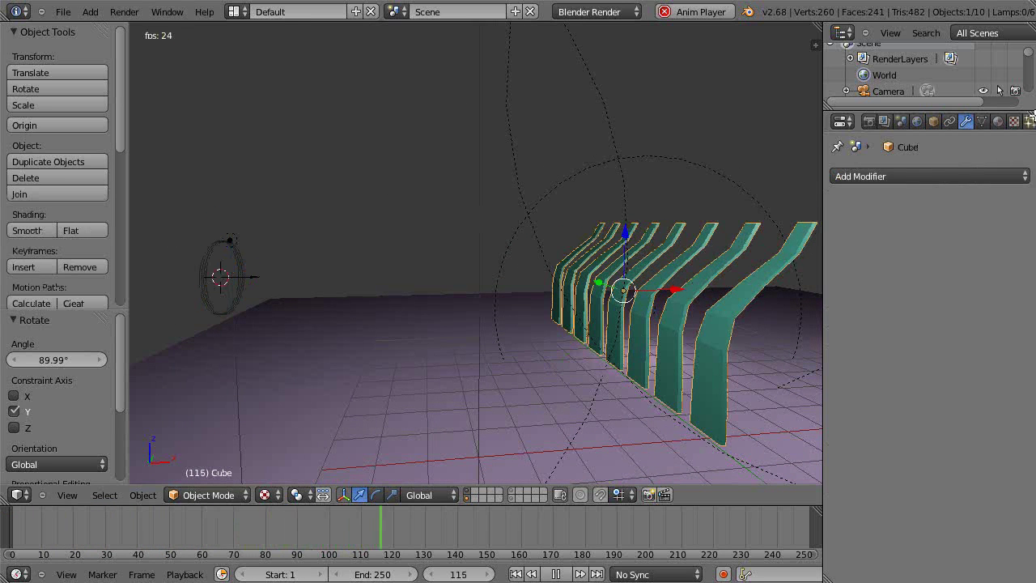
drag(824, 257, 794, 271)
click(1017, 122)
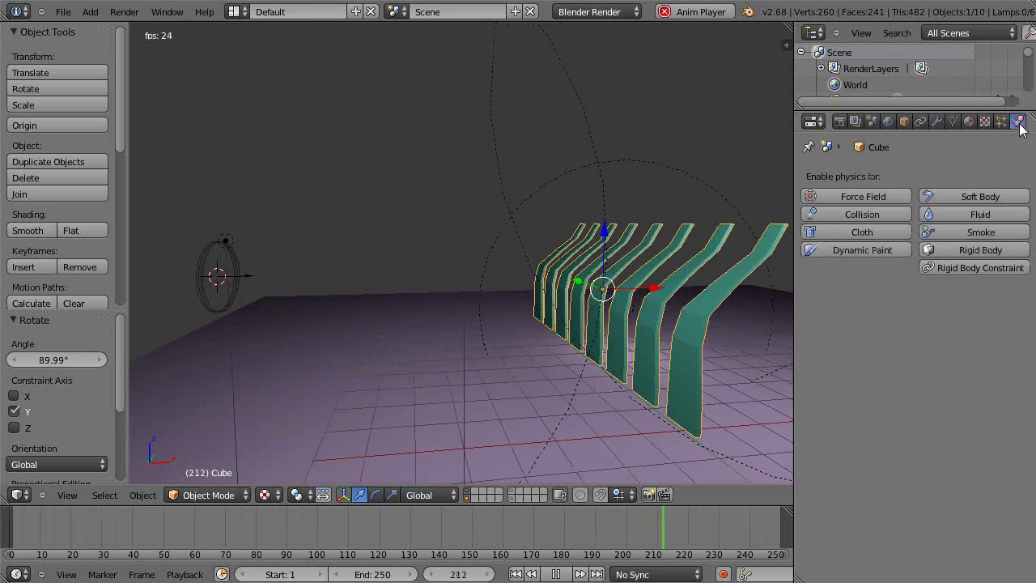
click(981, 197)
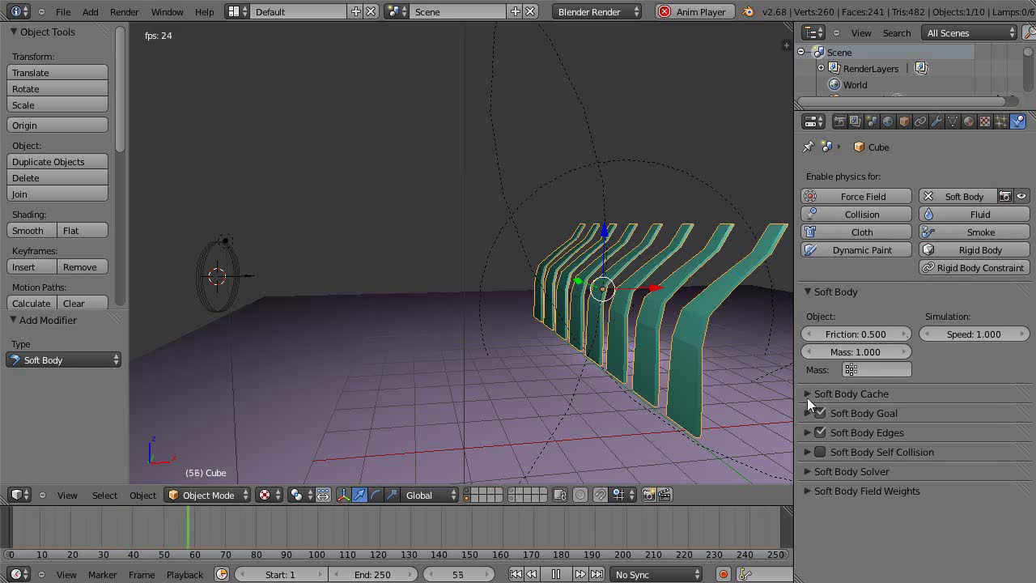
Assign the vertex group Group to the Soft Body Goal, with the Soft Body Edges settings also expanded.
click(809, 393)
scroll(808, 429, down, 4)
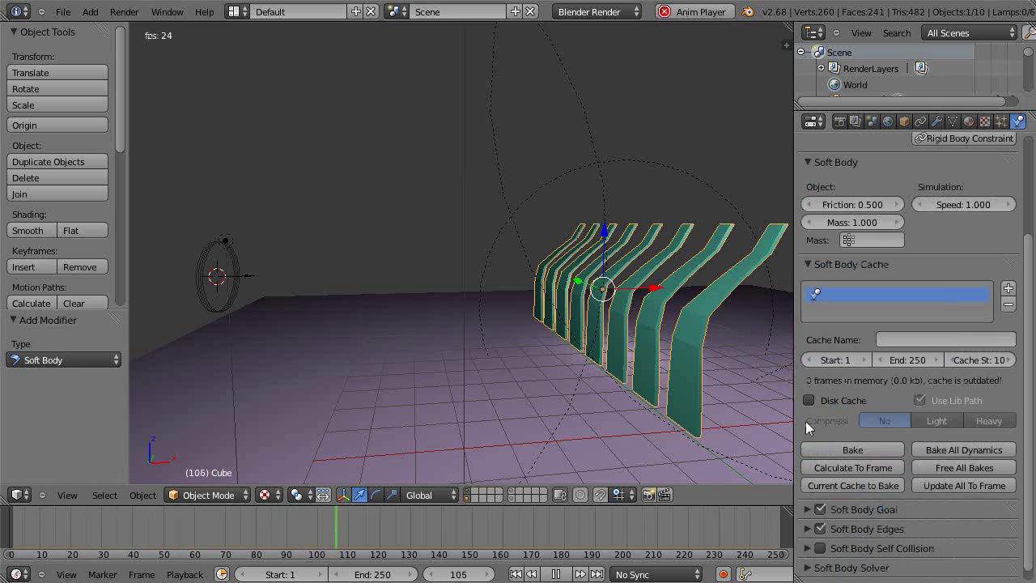
click(808, 264)
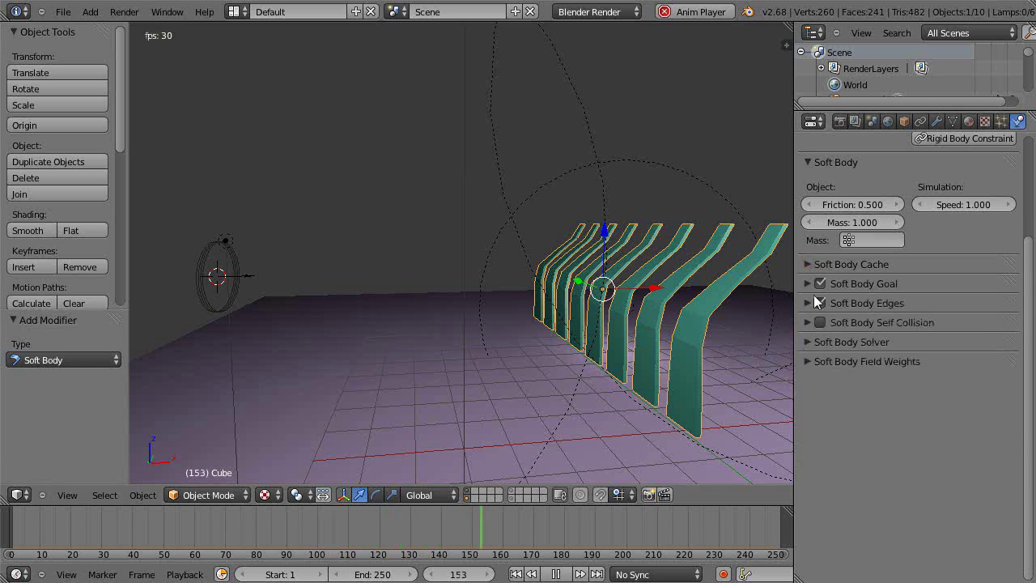
click(807, 283)
click(808, 408)
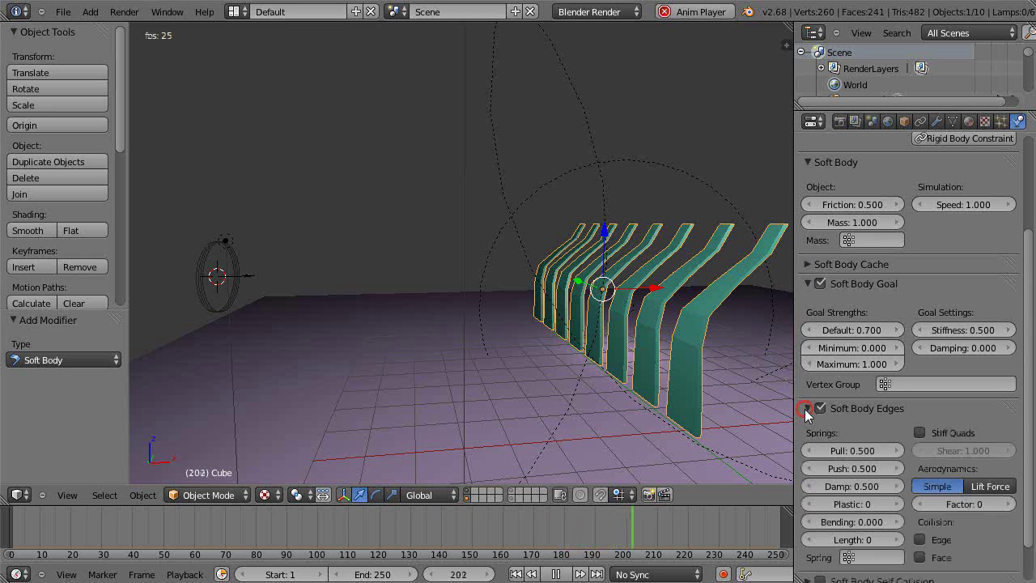
click(902, 385)
click(890, 408)
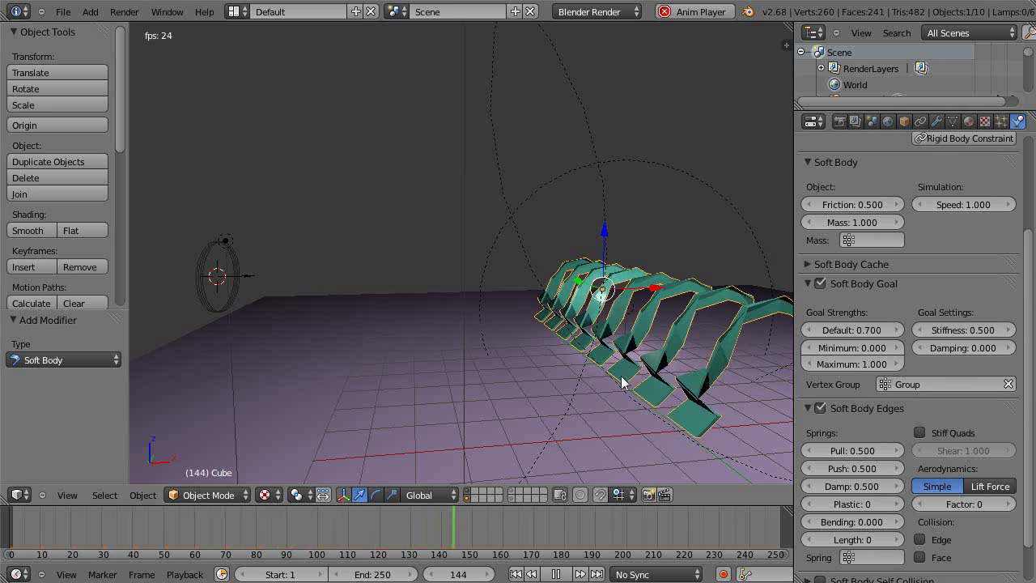
Set the wind field's Noise to 2.980 and inspect the planks' motion up close and in the whole scene.
scroll(898, 271, up, 3)
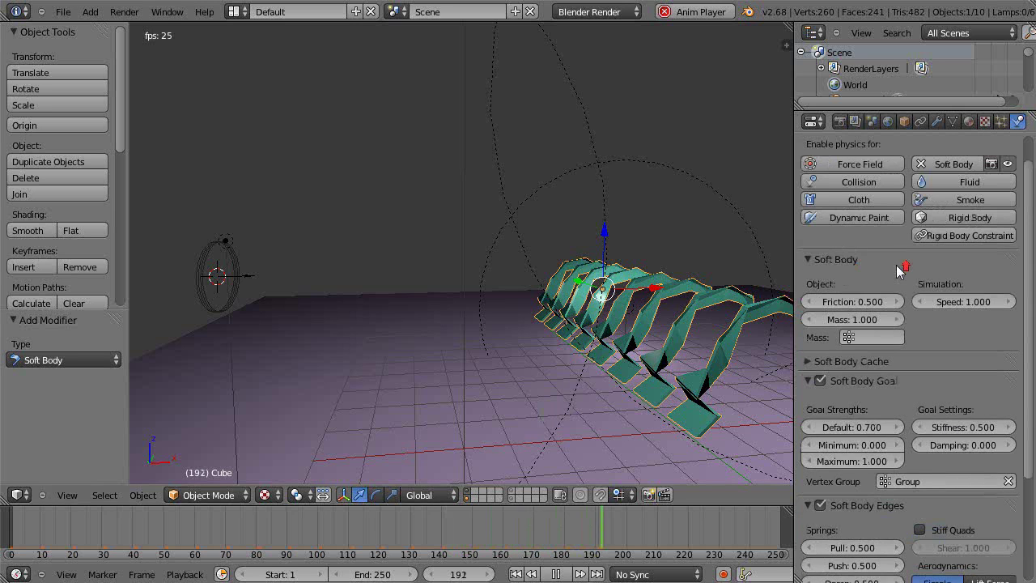
scroll(898, 271, up, 1)
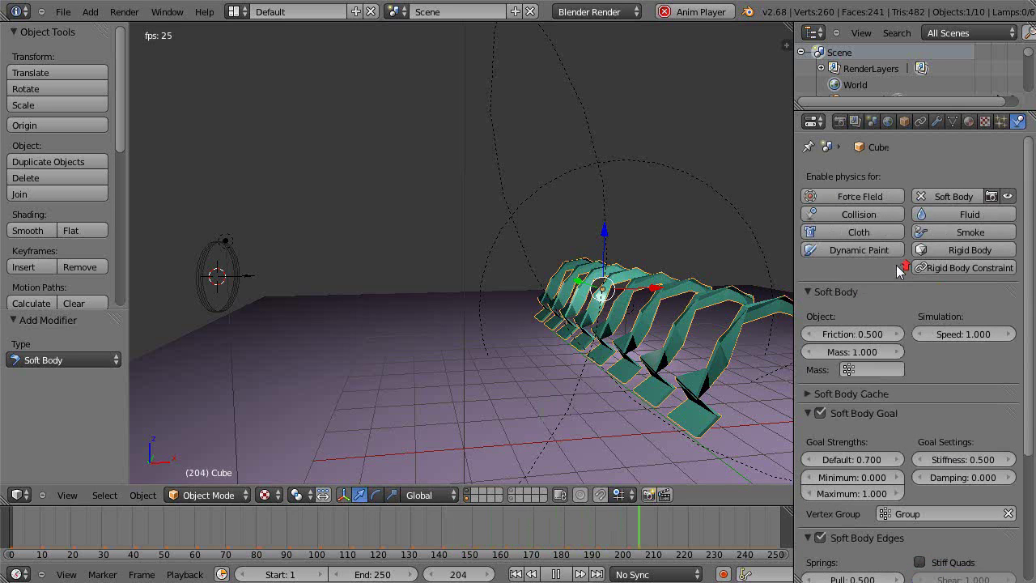
right_click(207, 255)
mouse_move(963, 288)
mouse_down()
mouse_move(1013, 290)
mouse_move(981, 289)
mouse_up()
middle_drag(579, 385, 519, 347)
scroll(518, 347, up, 10)
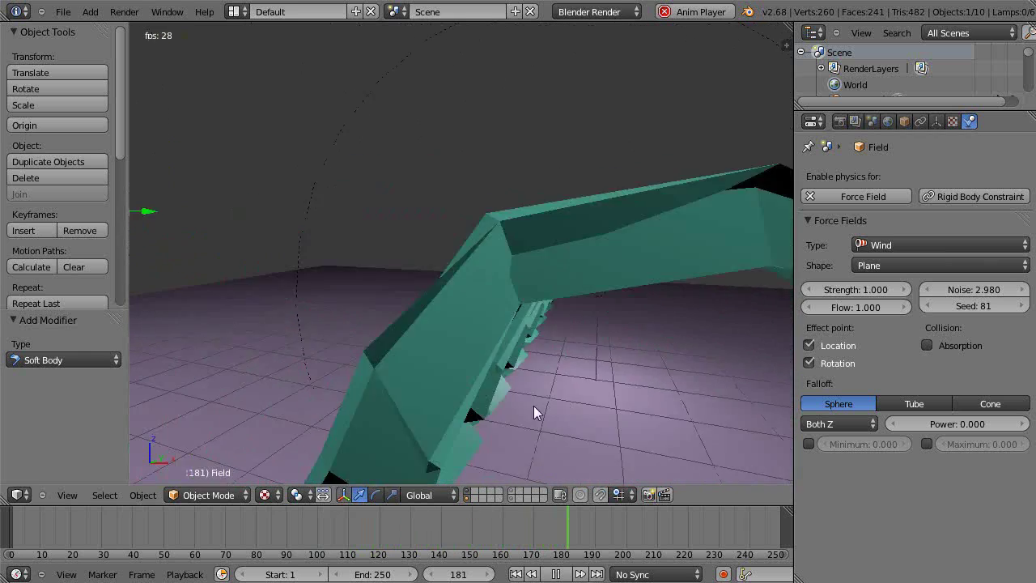
key(Home)
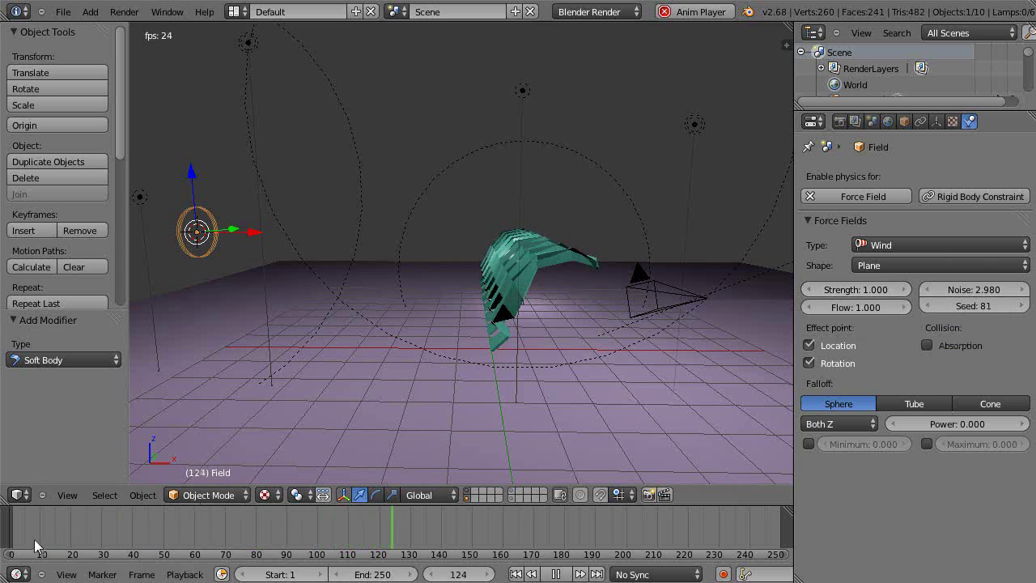
Stop the playback at frame 1 and keyframe the wind's Strength there at 0.
key(Escape)
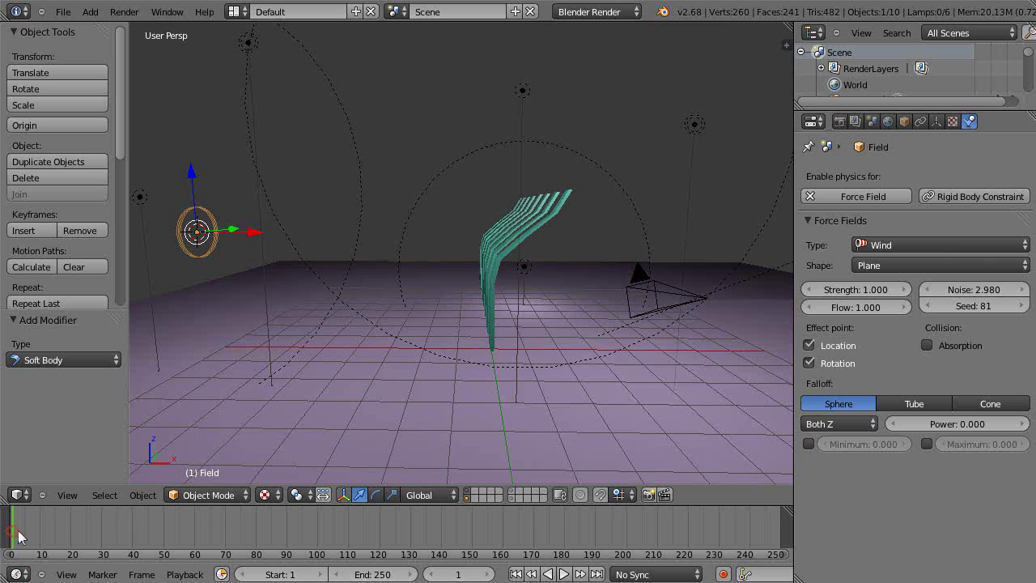
click(863, 289)
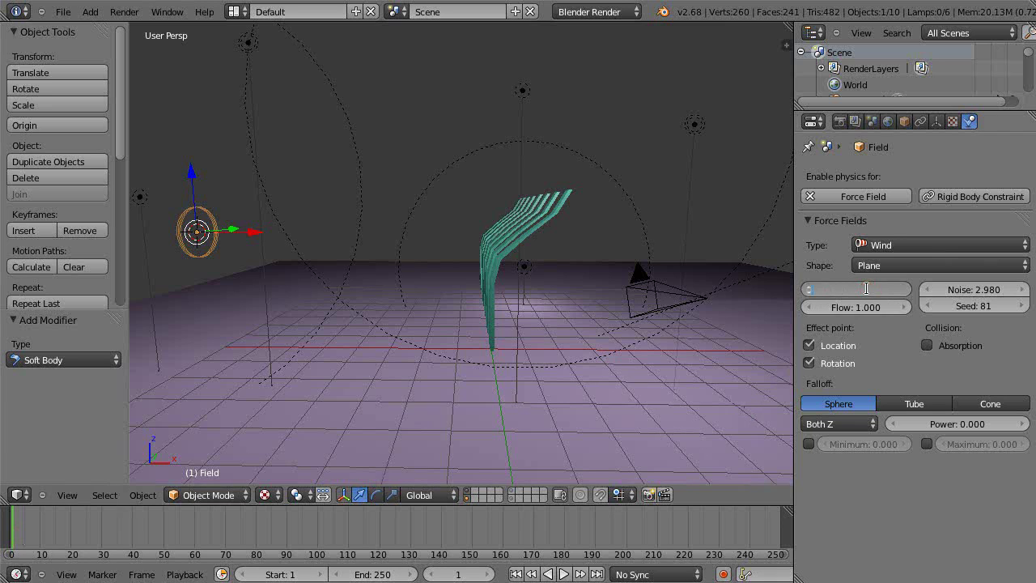
key(Return)
key(i)
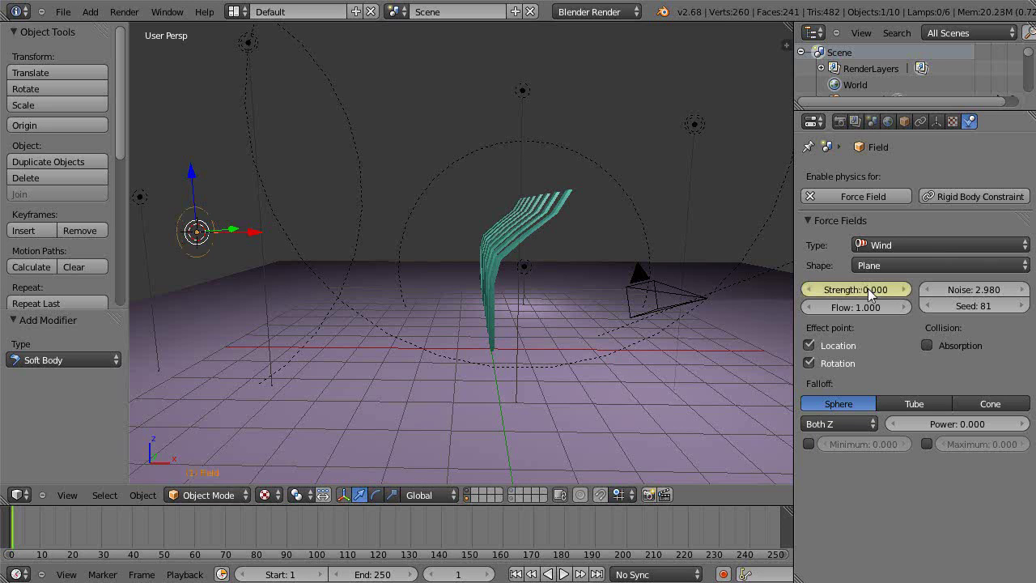
Go to frame 22 and keyframe the wind's Strength at 10.
click(76, 535)
click(857, 289)
key(Return)
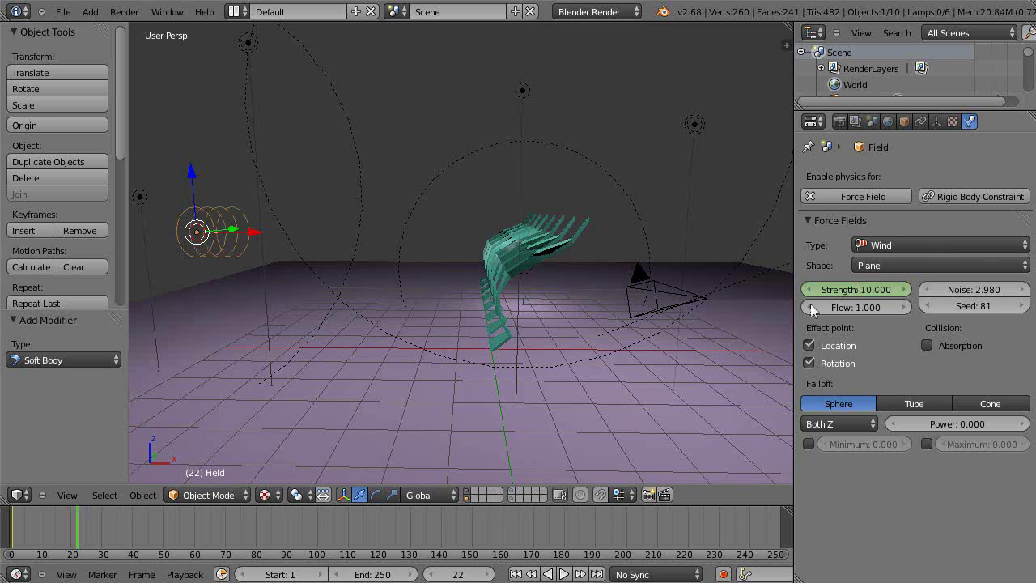
key(i)
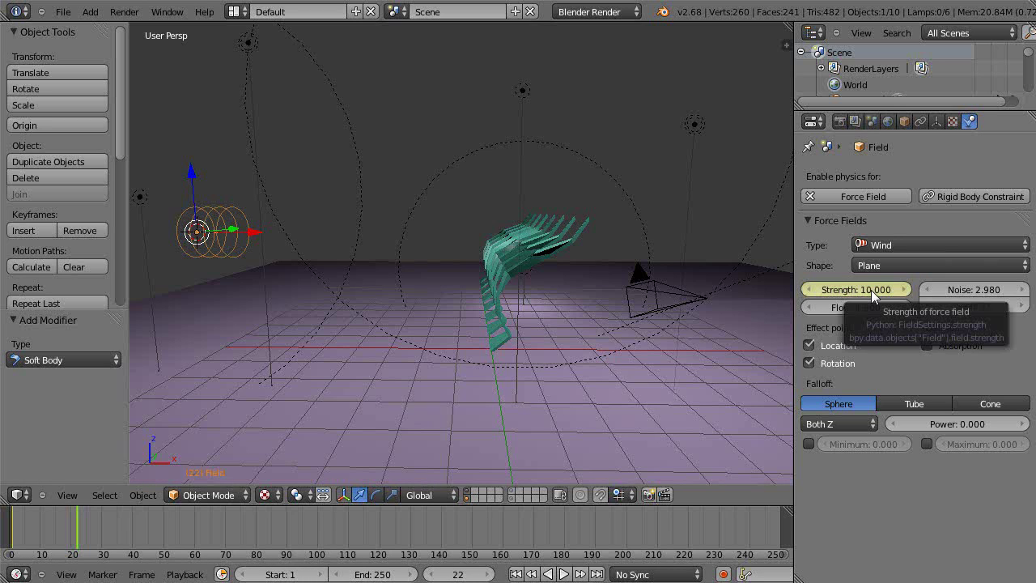
Go to frame 40 and keyframe the wind's Strength there at 0.
click(131, 525)
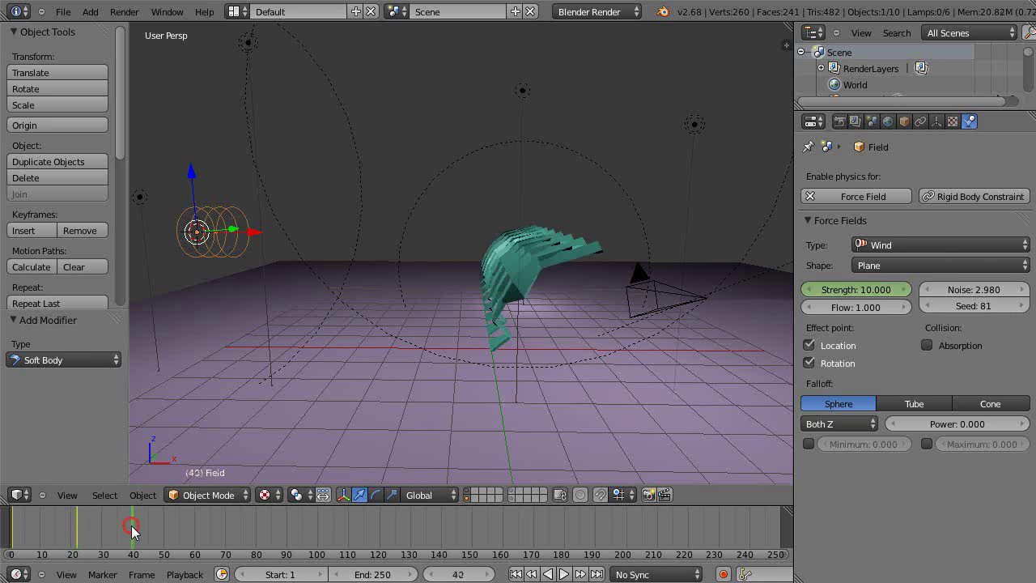
click(858, 290)
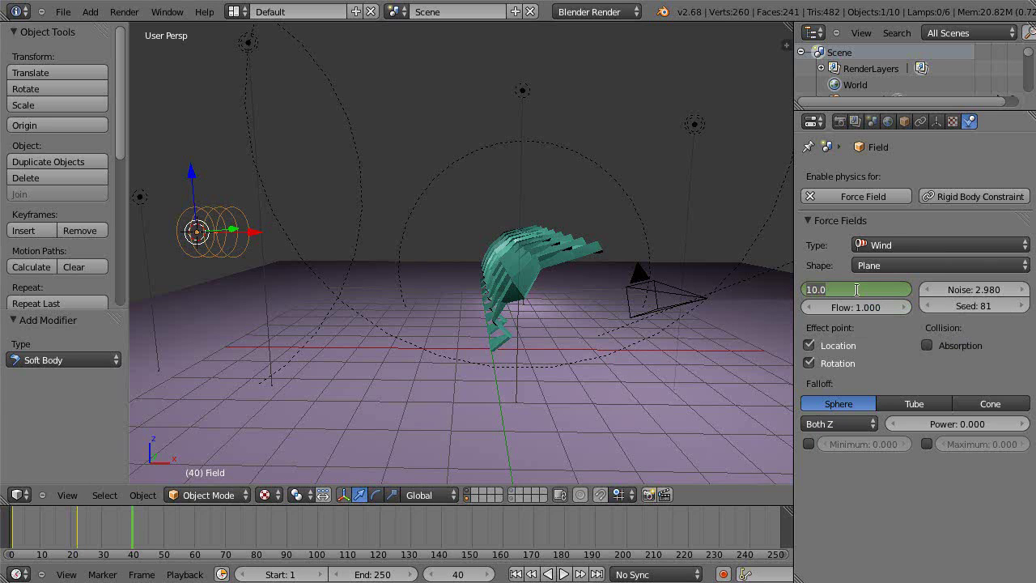
key(Return)
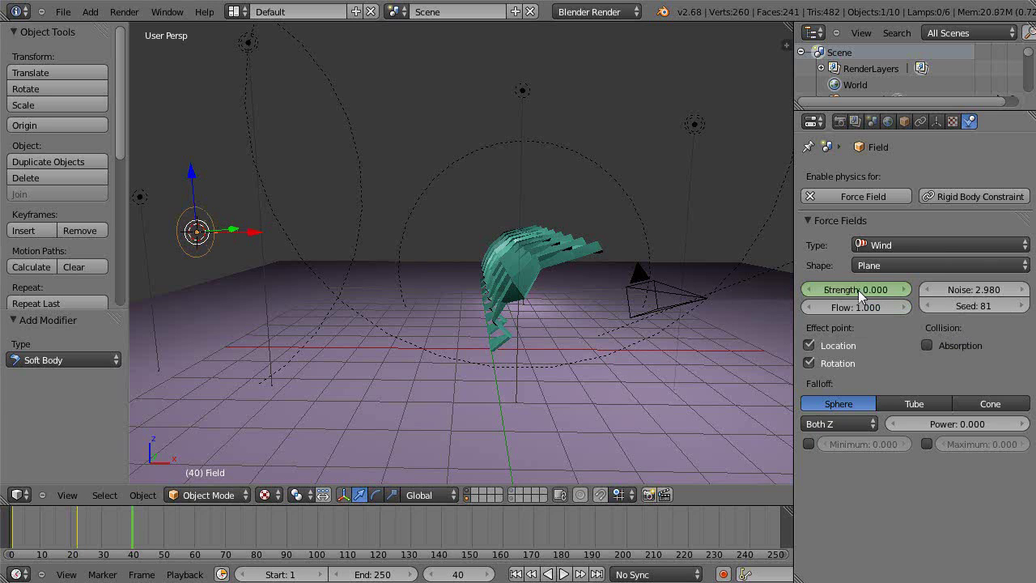
click(858, 290)
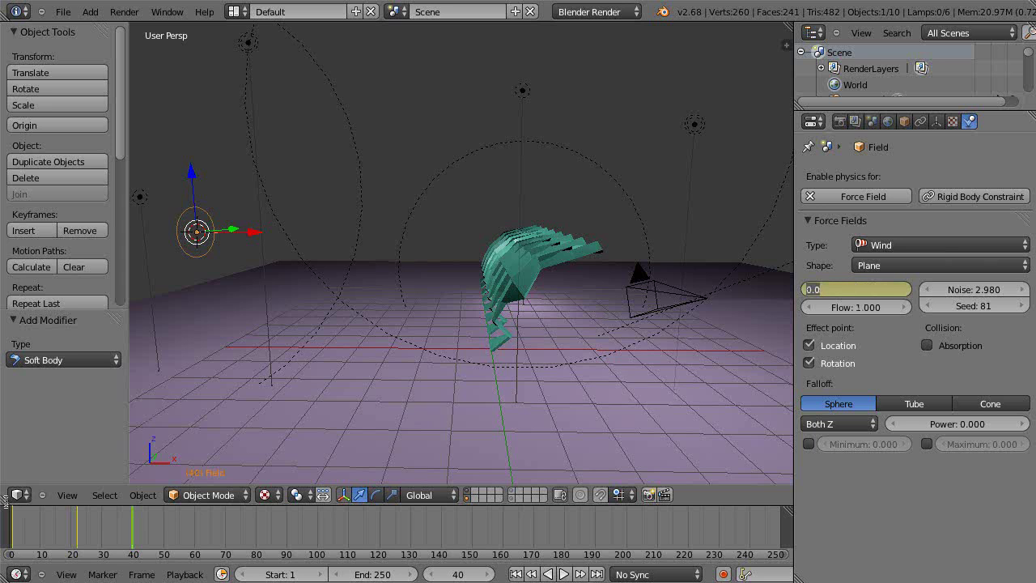
key(Return)
Split the 3D view horizontally and show the wind's whole Strength curve in a Graph Editor in the lower area.
drag(12, 498, 30, 303)
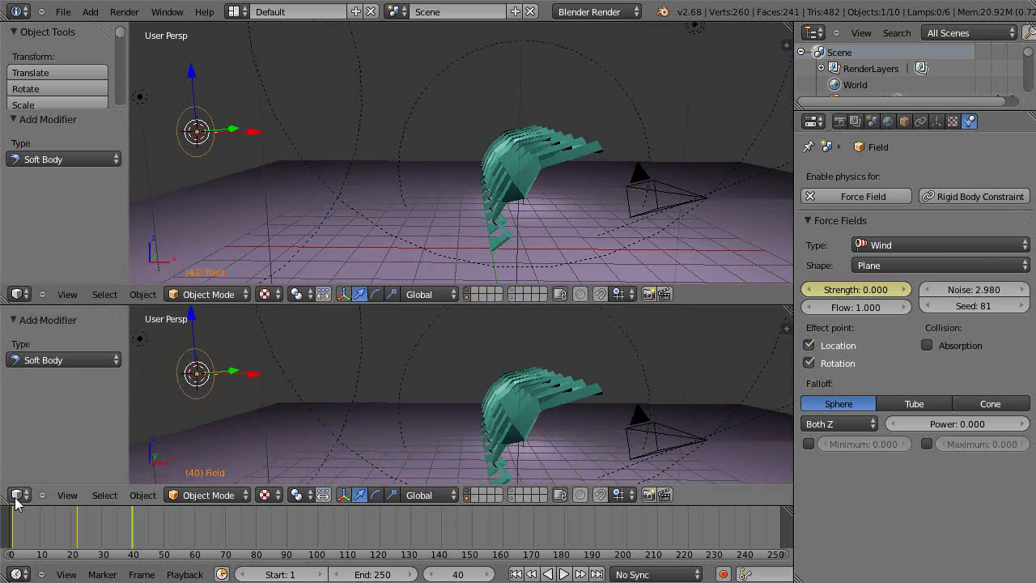
click(18, 496)
click(49, 436)
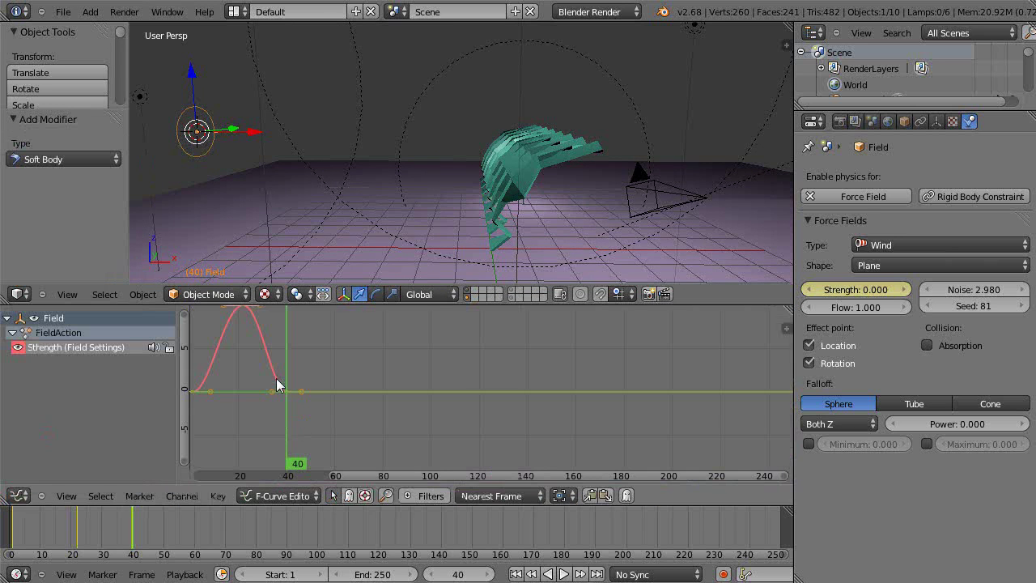
key(Home)
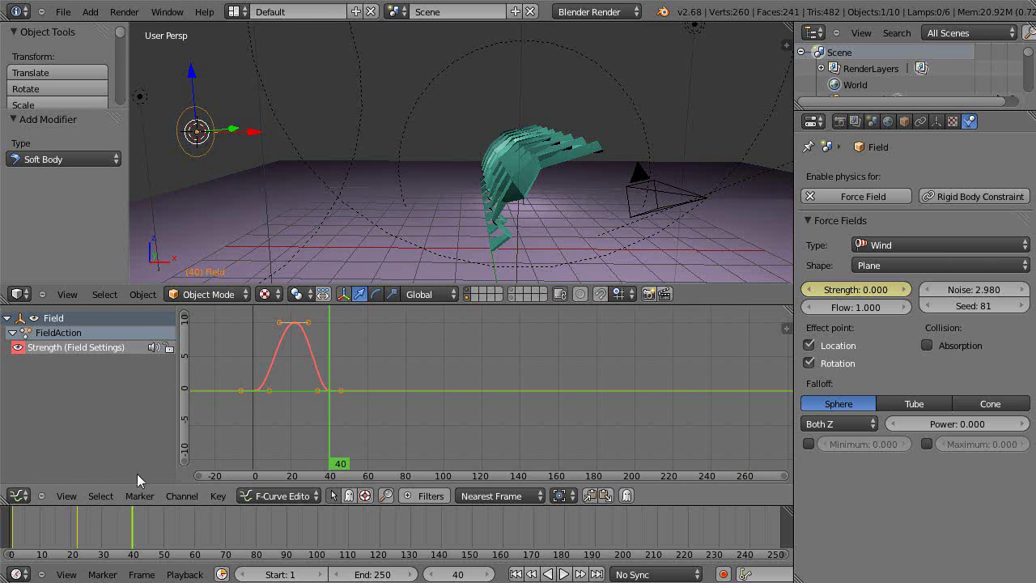
Make the Strength curve's extrapolation cyclic and merge the Graph Editor area back into the 3D view.
click(179, 496)
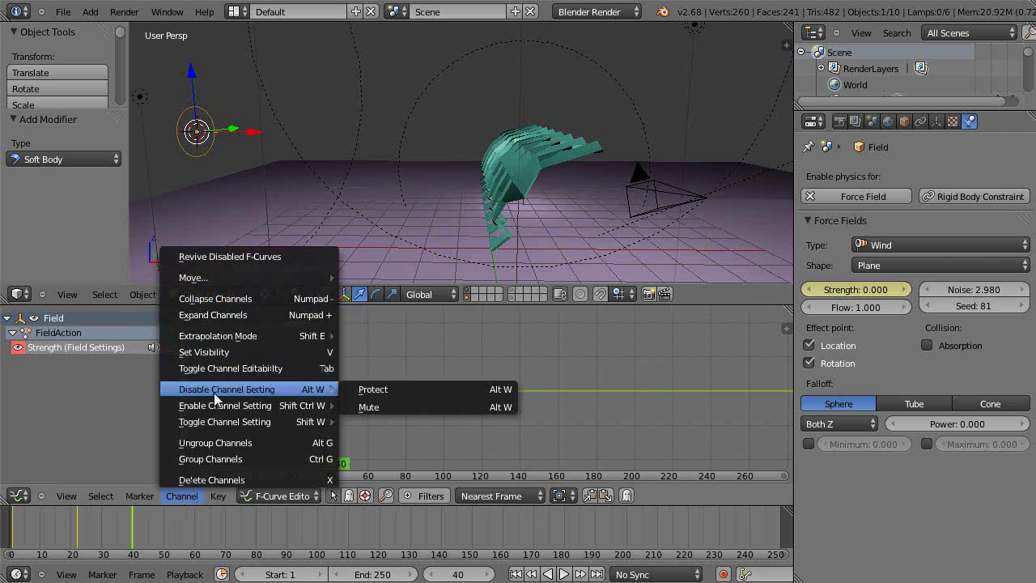
mouse_move(312, 336)
click(407, 371)
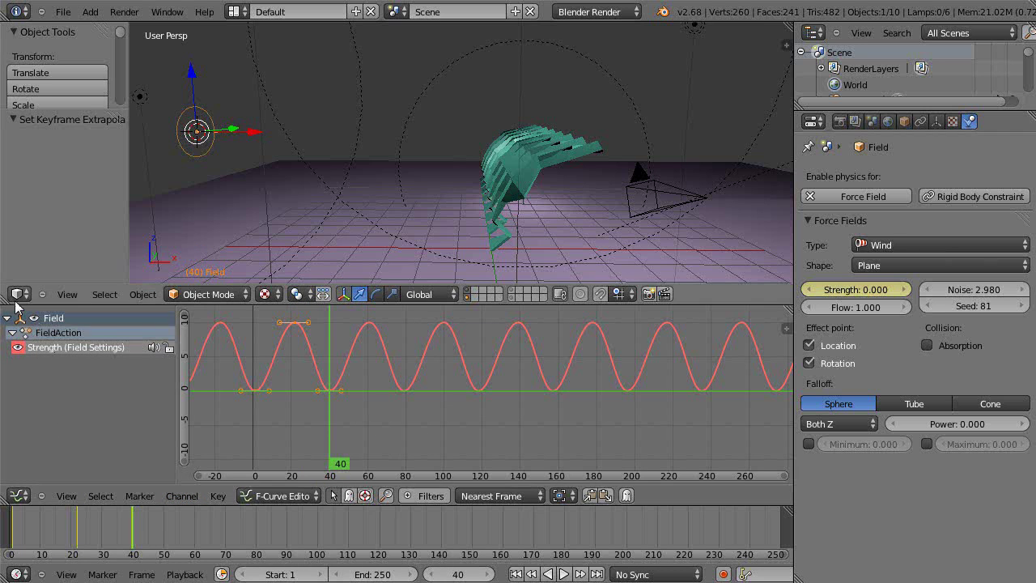
drag(5, 297, 312, 379)
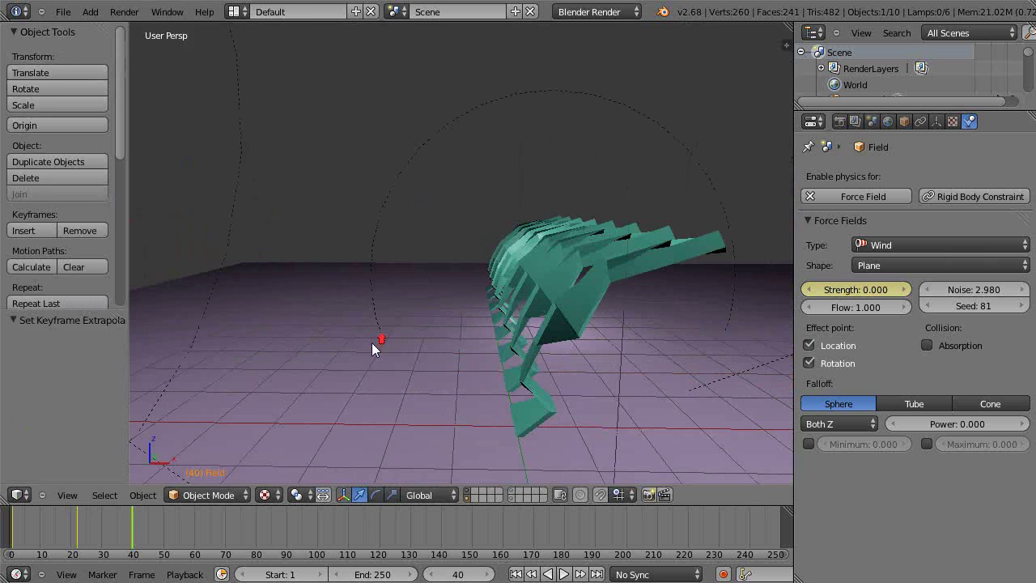
Play the animation with the repeating wind and check the planks' motion, including through the camera.
key(alt+a)
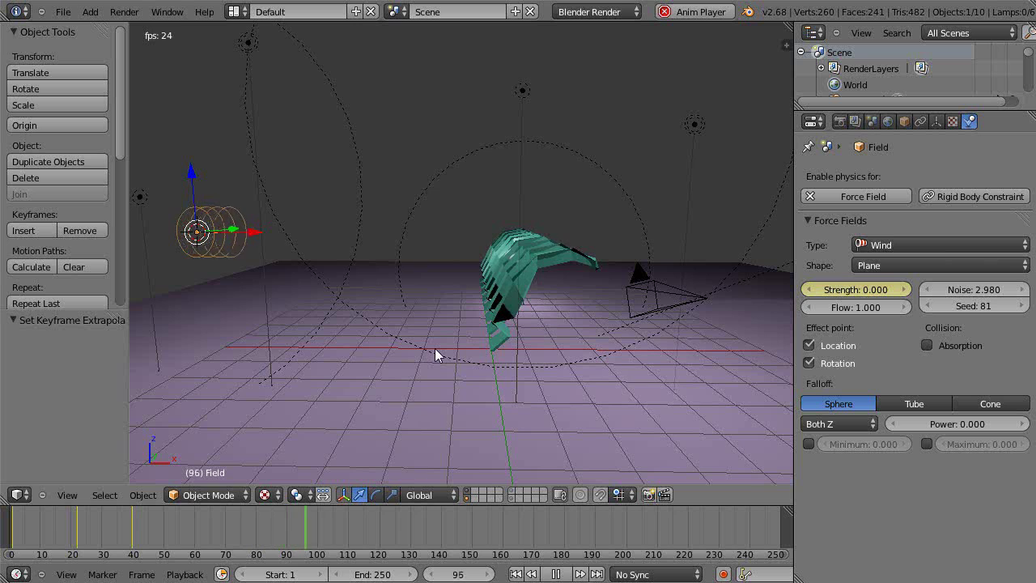
key(KP_0)
key(KP_0)
Set the planks' Soft Body Edges Push to 0.999 and enable Stiff Quads.
scroll(478, 369, up, 2)
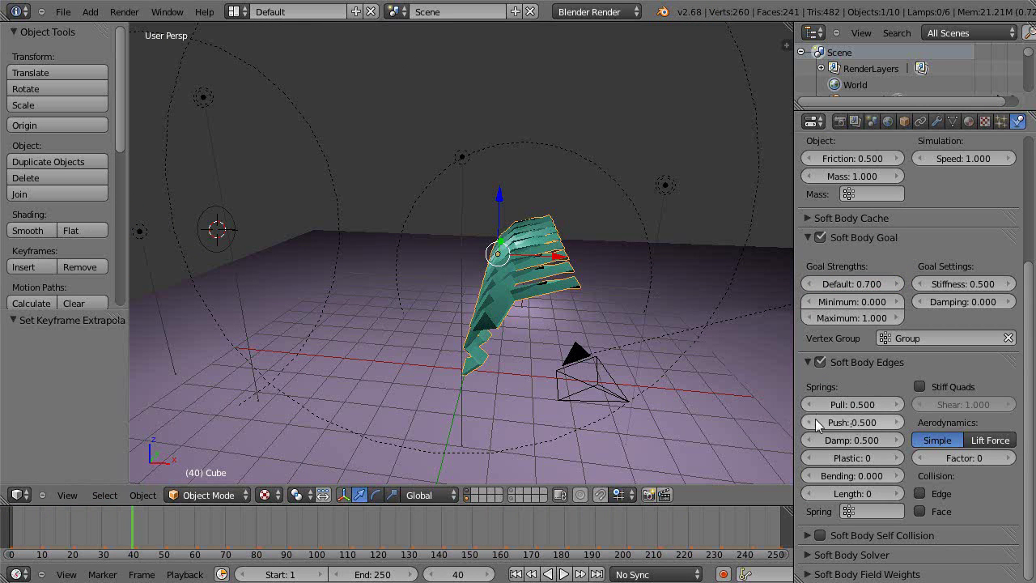
drag(815, 422, 968, 394)
click(919, 388)
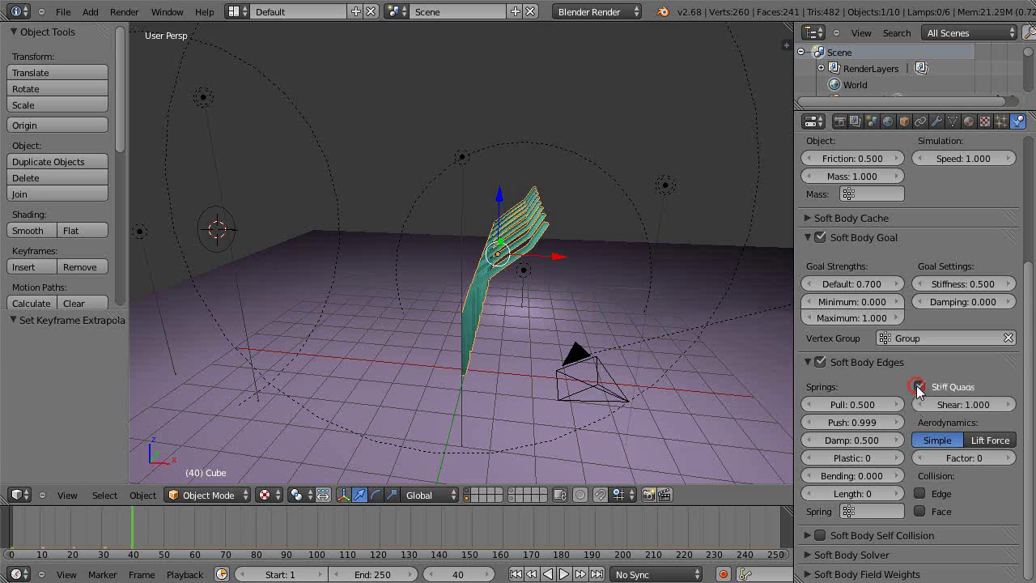
Play the animation and inspect the stiffened planks' motion up close from several angles.
key(alt+a)
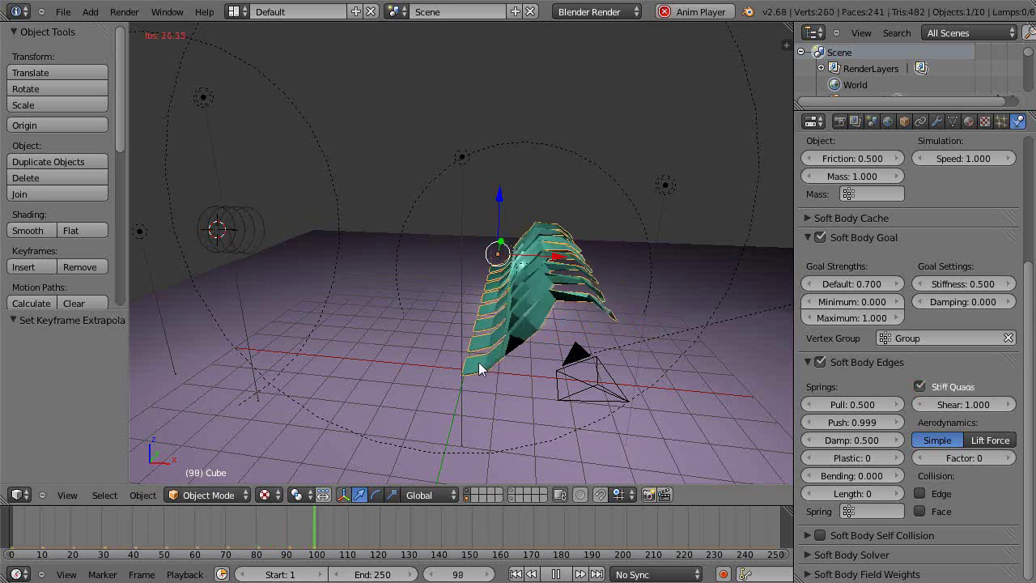
middle_drag(447, 385, 506, 367)
scroll(561, 387, up, 3)
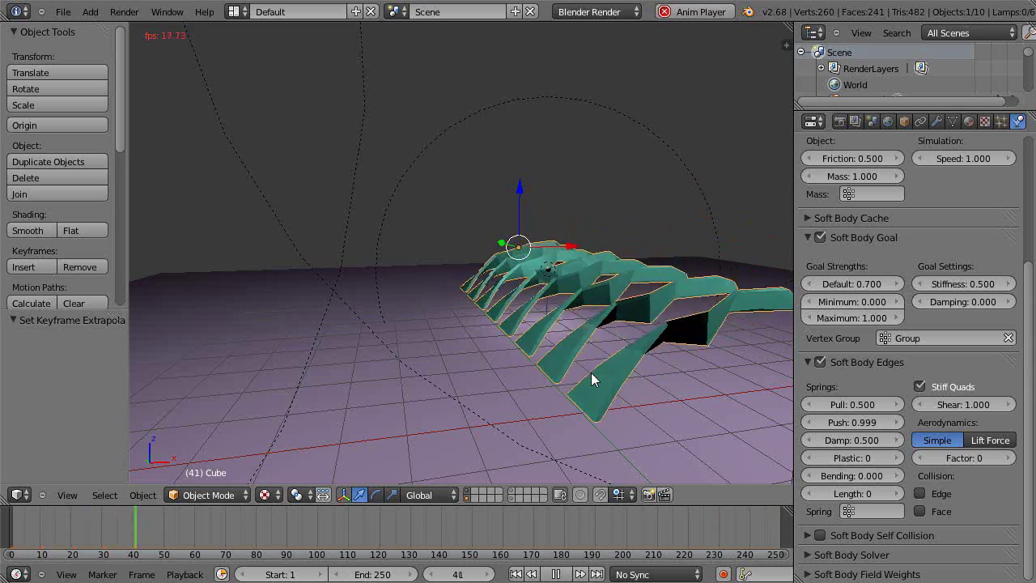
scroll(610, 377, down, 3)
scroll(612, 377, up, 6)
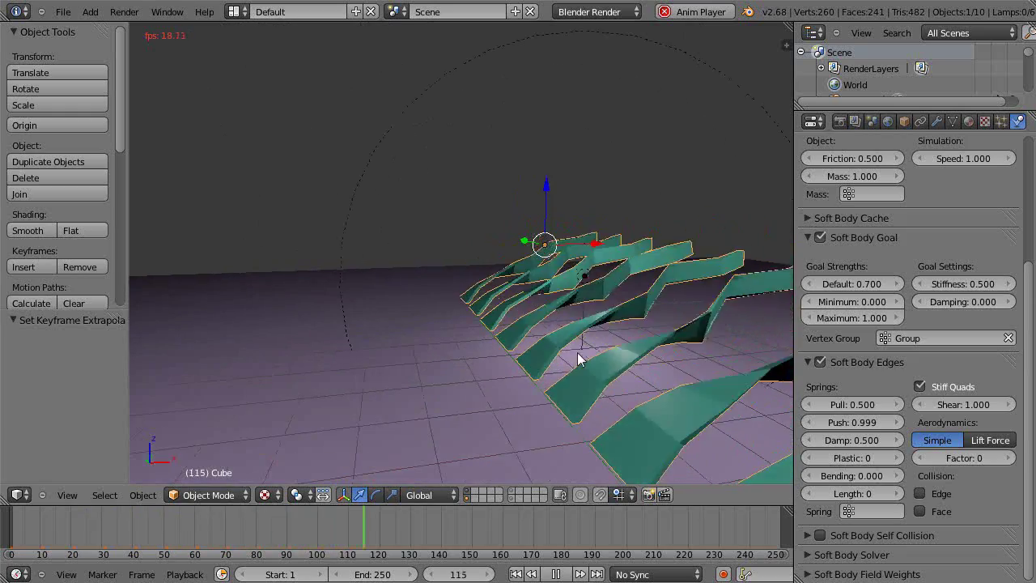
middle_drag(442, 402, 526, 414)
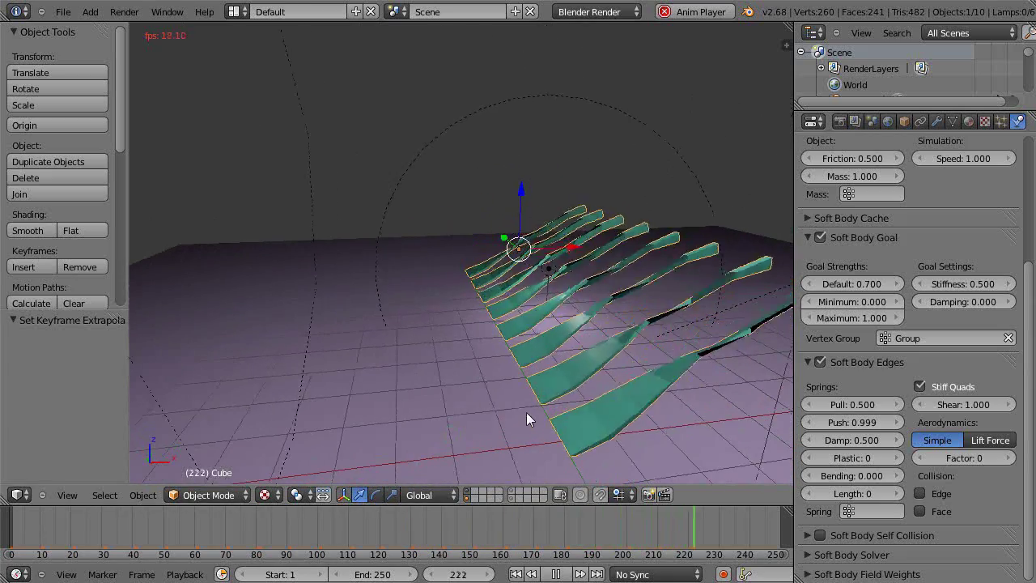